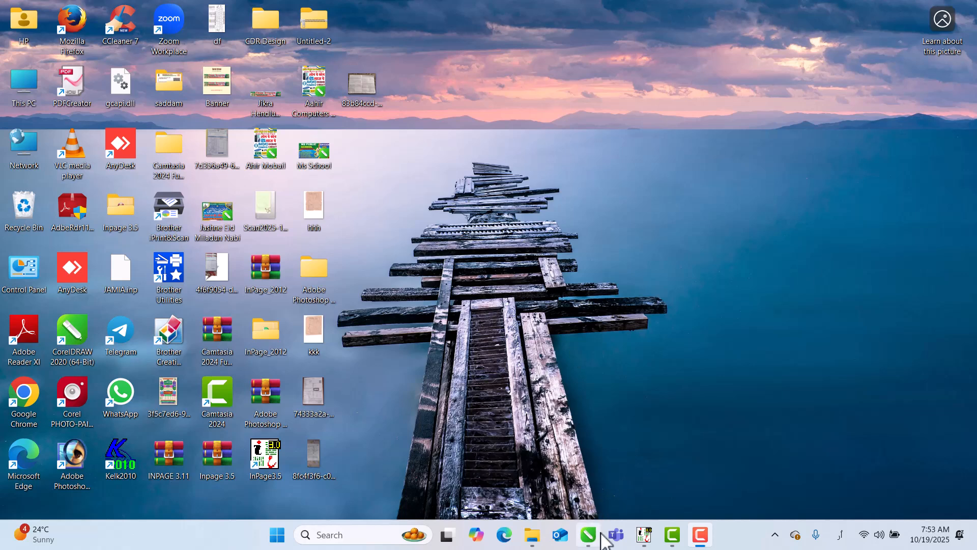
Switch to the Untitled-1 drawing in CorelDRAW and delete the existing empty rectangle around the page.
{"action": "mouse_move", "coordinate": [589, 532]}
{"action": "left_click", "coordinate": [654, 472]}
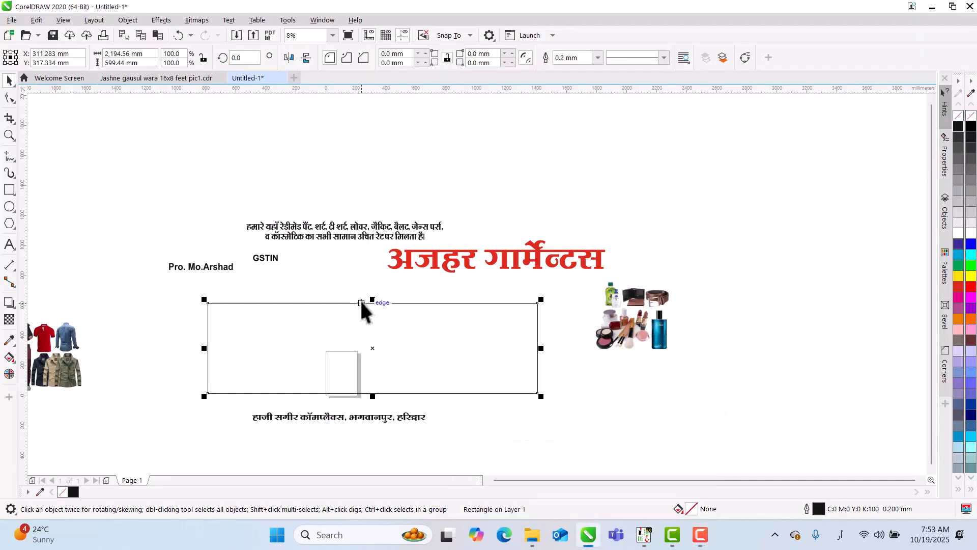
{"action": "key", "text": "Delete"}
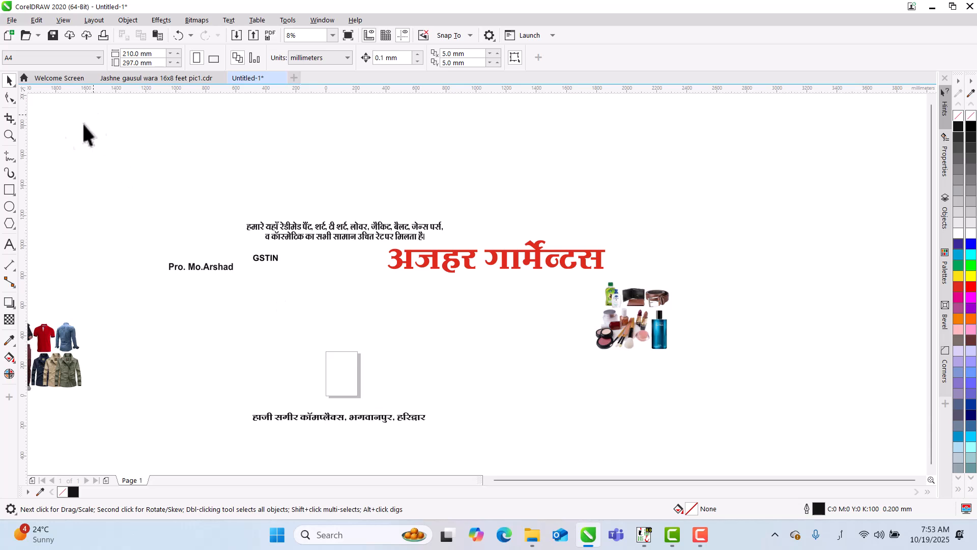
Draw a rectangle about 2174 mm wide and 748 mm high between the red heading and the address line.
{"action": "left_click", "coordinate": [9, 191]}
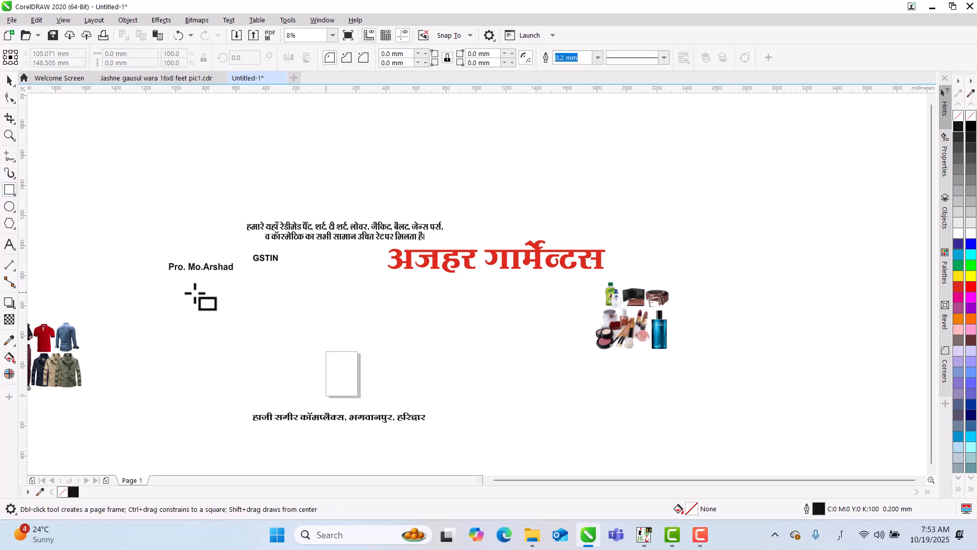
{"action": "left_click_drag", "start_coordinate": [245, 313], "coordinate": [521, 404]}
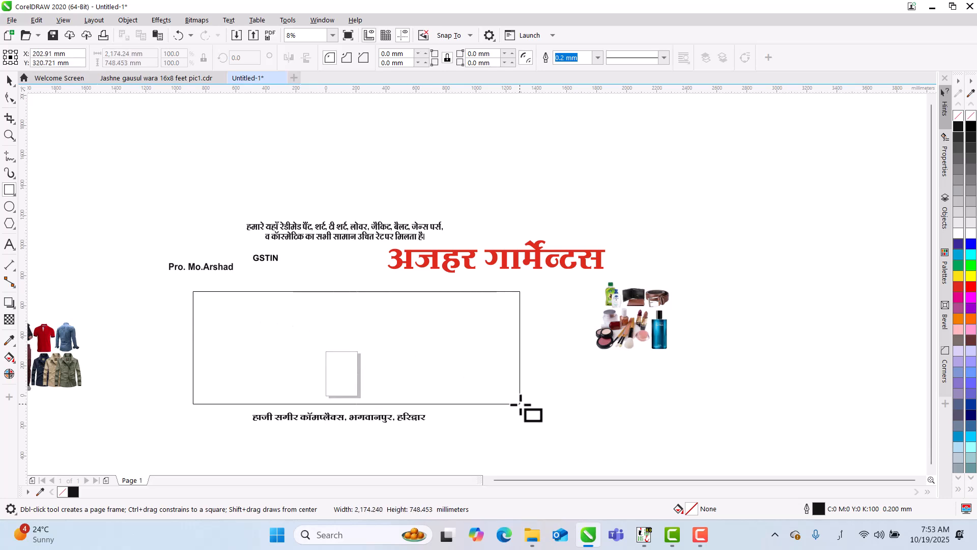
{"action": "left_click", "coordinate": [9, 81]}
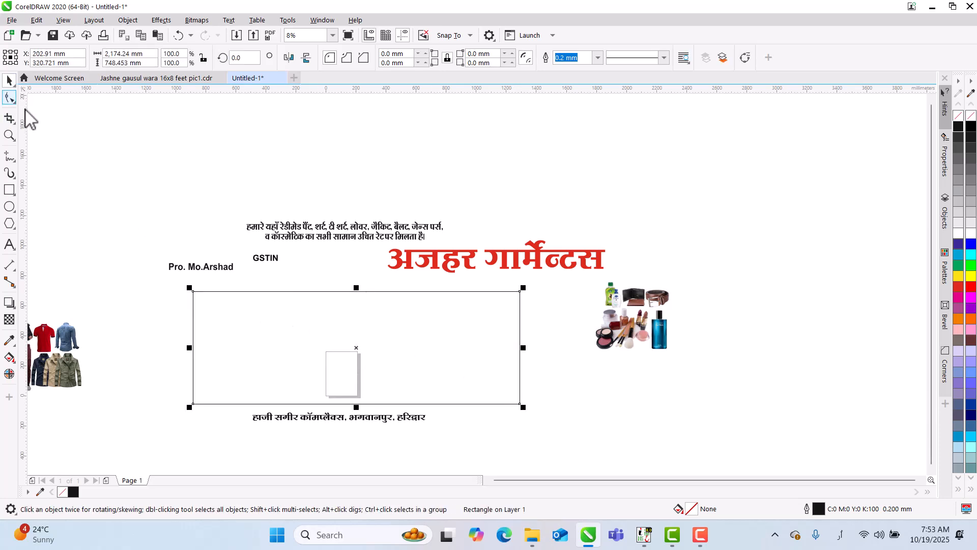
{"action": "left_click_drag", "start_coordinate": [334, 309], "coordinate": [336, 306]}
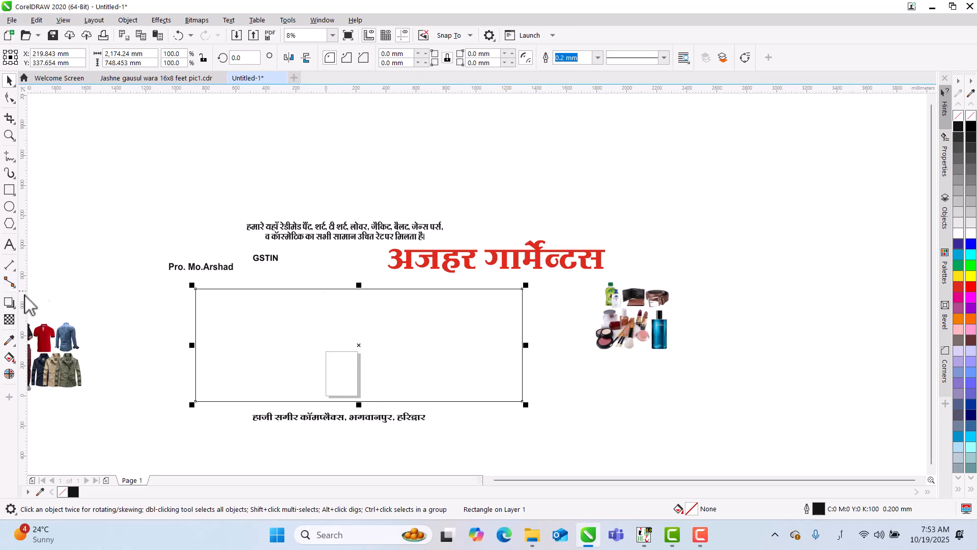
Add a one-step inside contour to the rectangle with an offset of 36.14 mm.
{"action": "left_click", "coordinate": [10, 300]}
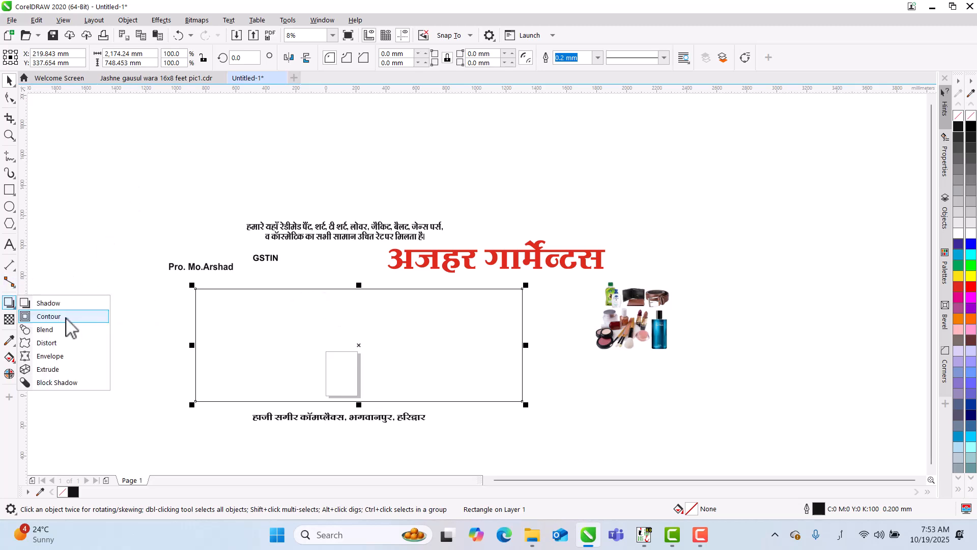
{"action": "left_click", "coordinate": [49, 316]}
{"action": "left_click_drag", "start_coordinate": [194, 289], "coordinate": [190, 294]}
{"action": "left_click", "coordinate": [434, 62]}
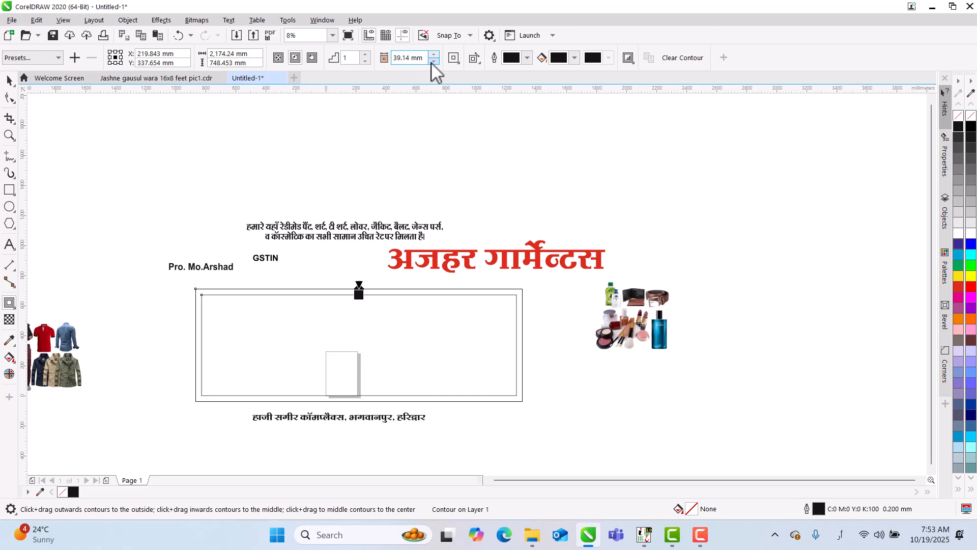
Break the contour group apart into separate outer and inner rectangles, keeping them in their original position.
{"action": "left_click", "coordinate": [9, 81]}
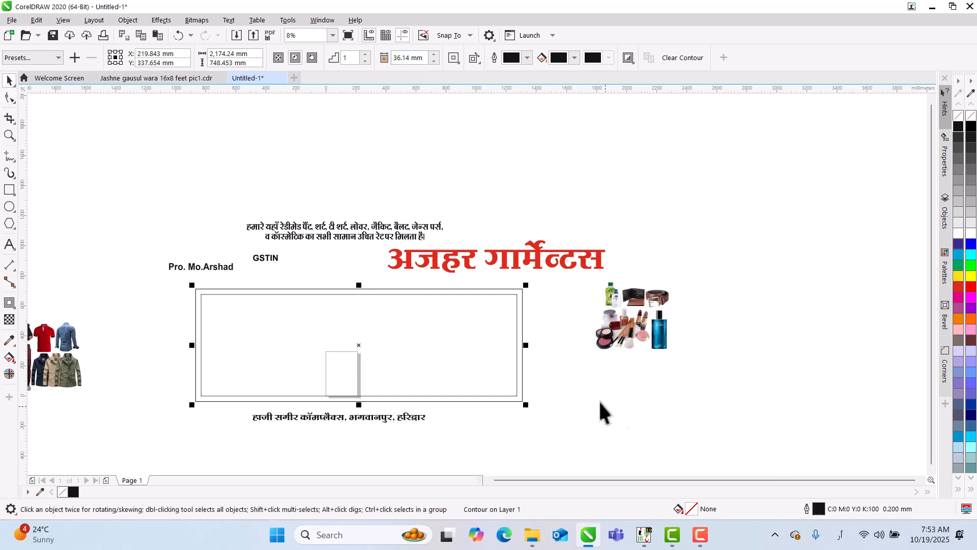
{"action": "left_click_drag", "start_coordinate": [446, 334], "coordinate": [526, 417]}
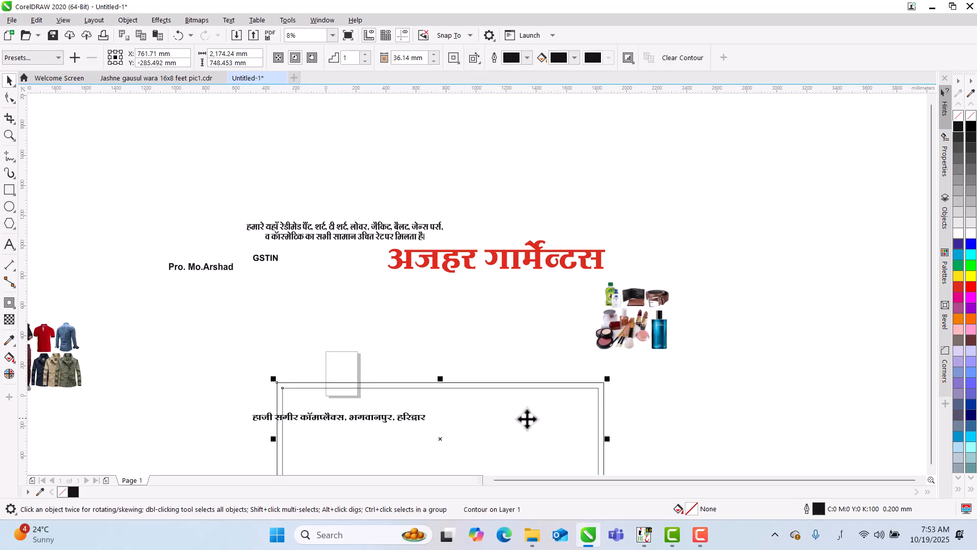
{"action": "key", "text": "ctrl+z"}
{"action": "key", "text": "ctrl+k"}
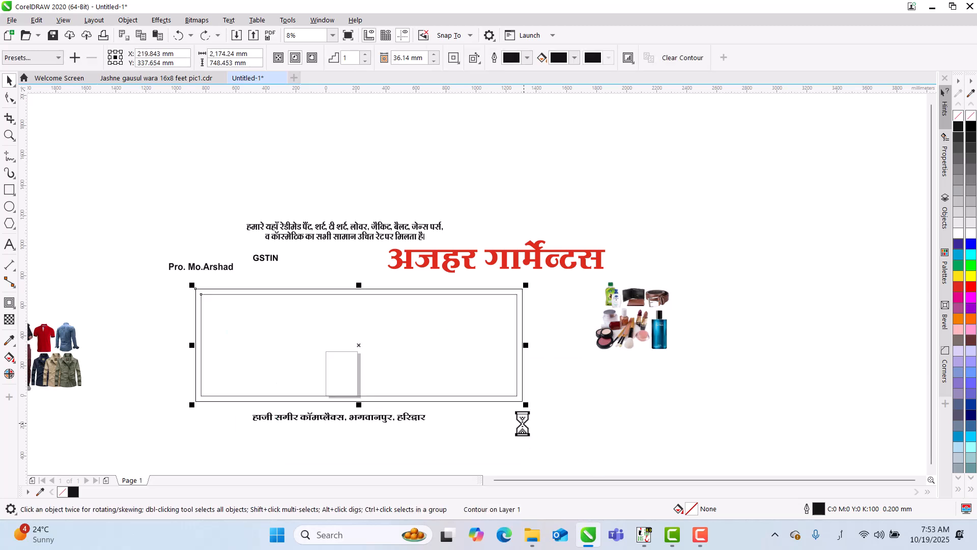
{"action": "left_click", "coordinate": [567, 392]}
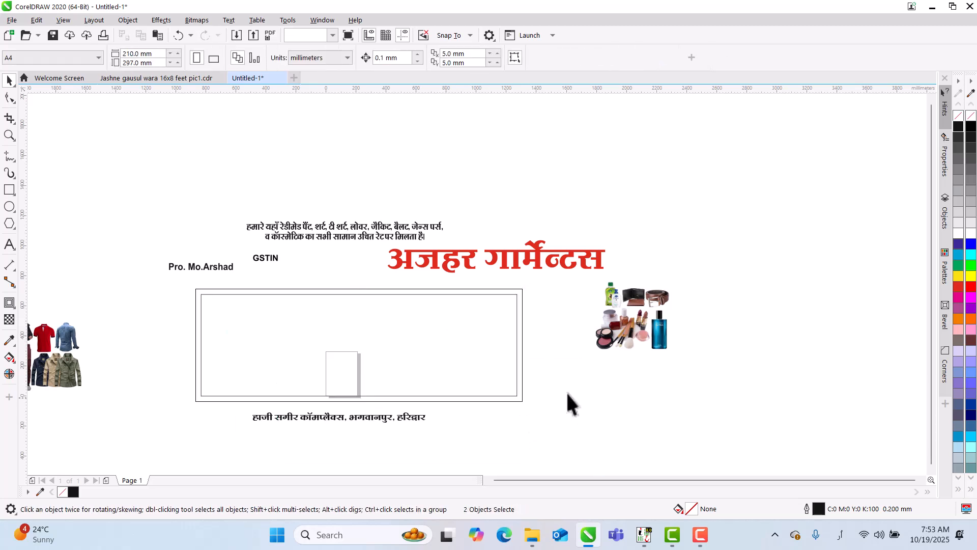
Fill the outer rectangle with dark blue.
{"action": "left_click", "coordinate": [441, 295]}
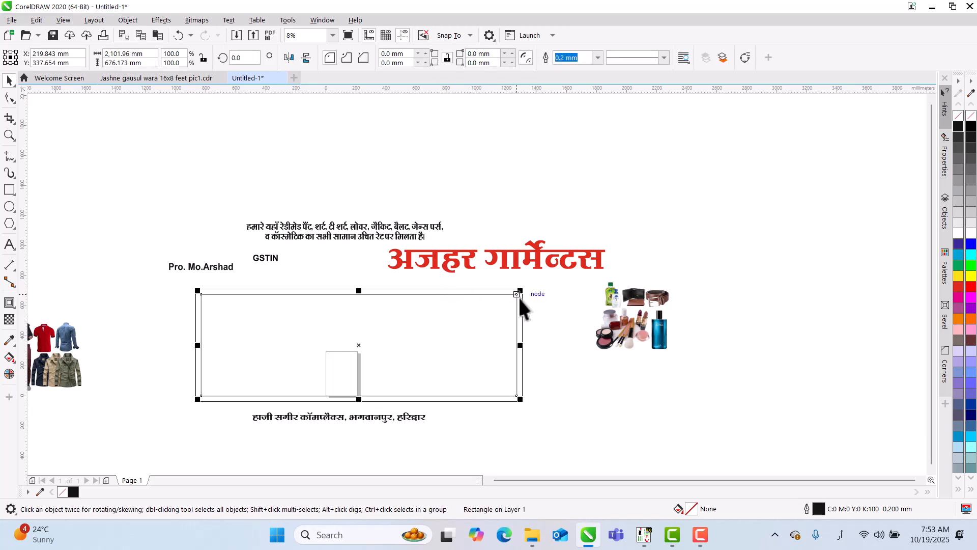
{"action": "left_click_drag", "start_coordinate": [520, 291], "coordinate": [525, 286]}
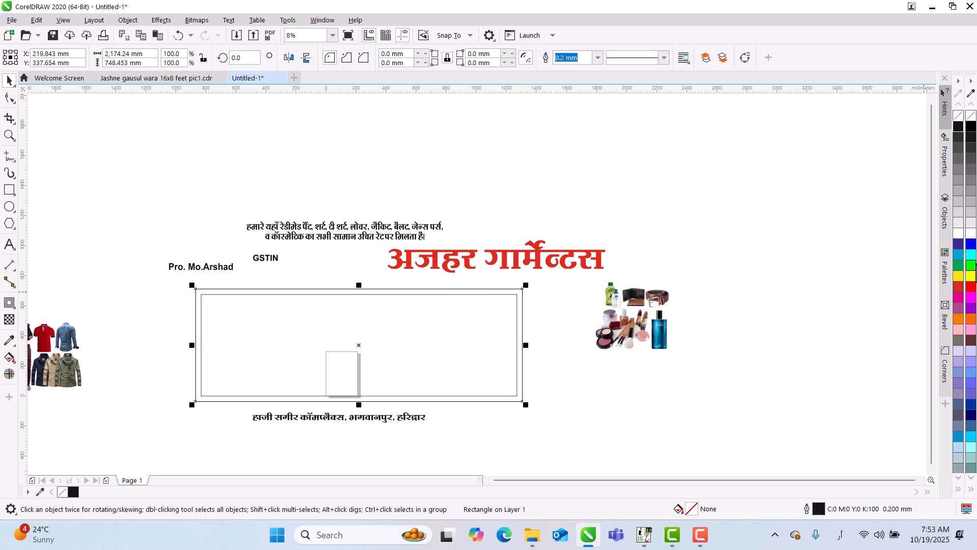
{"action": "left_click", "coordinate": [957, 247]}
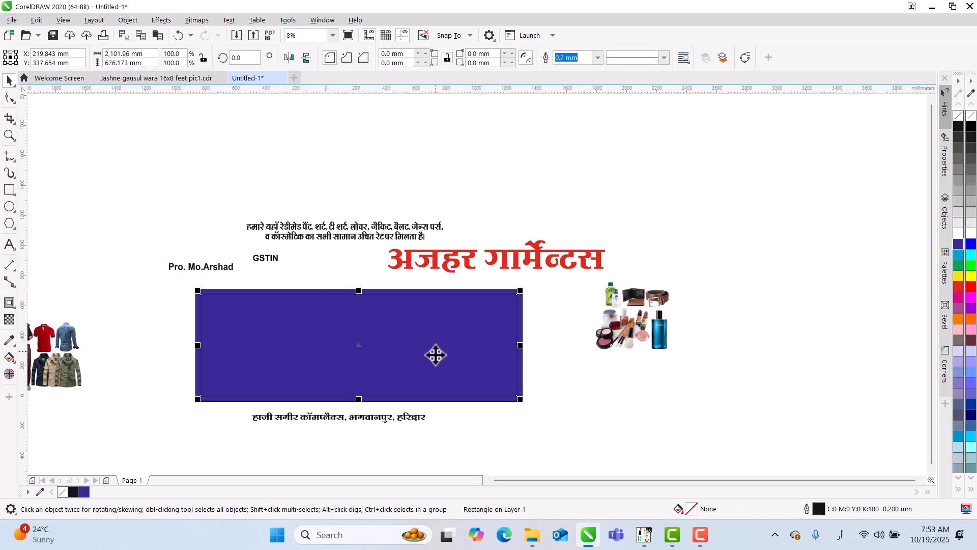
Apply a vertical linear fountain fill to the inner rectangle, from pale yellow at its upper edge to cream at its lower edge.
{"action": "key", "text": "g"}
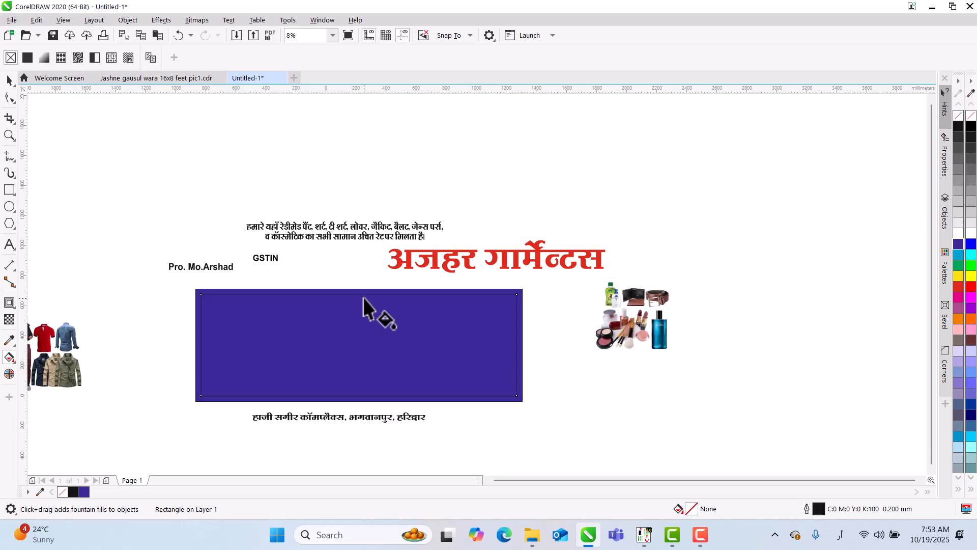
{"action": "left_click_drag", "start_coordinate": [362, 295], "coordinate": [362, 395]}
{"action": "left_click", "coordinate": [364, 295]}
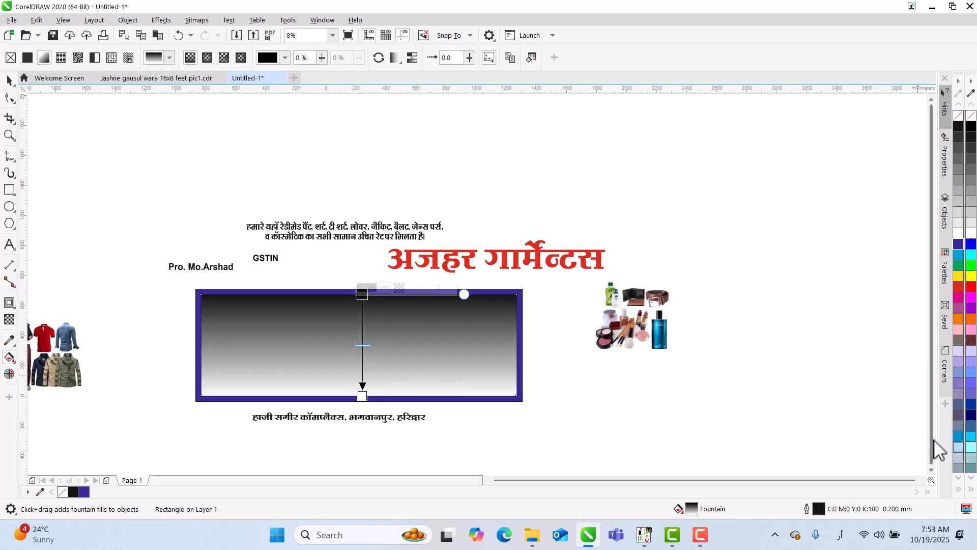
{"action": "scroll", "coordinate": [960, 449], "scroll_direction": "down", "scroll_amount": 3}
{"action": "scroll", "coordinate": [961, 453], "scroll_direction": "down", "scroll_amount": 3}
{"action": "left_click", "coordinate": [958, 388]}
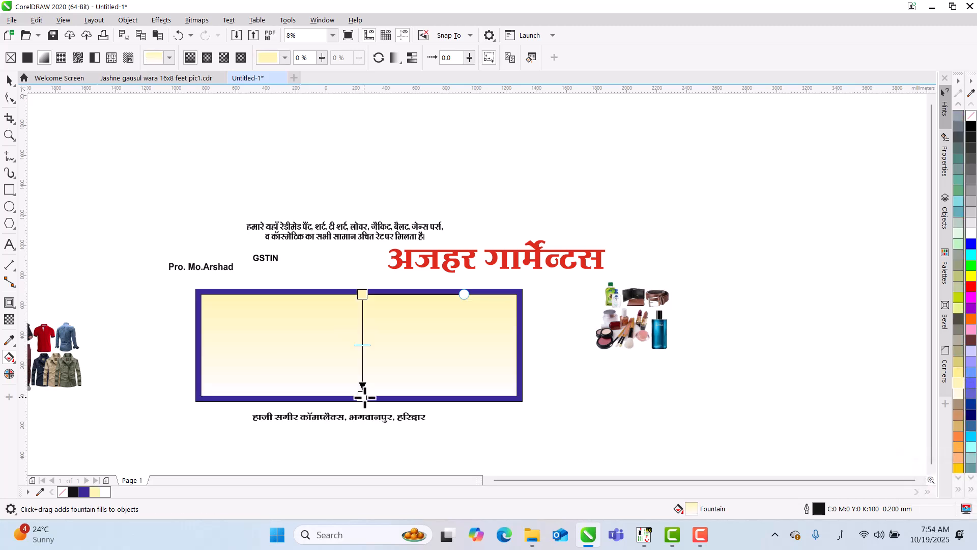
{"action": "left_click", "coordinate": [959, 393]}
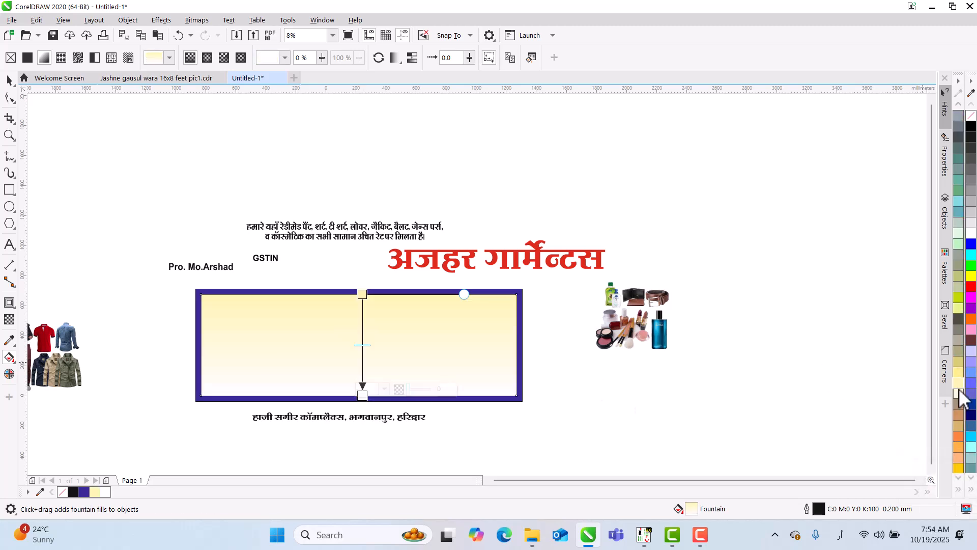
Select the blue and yellow rectangles together and remove their outlines.
{"action": "left_click", "coordinate": [10, 82]}
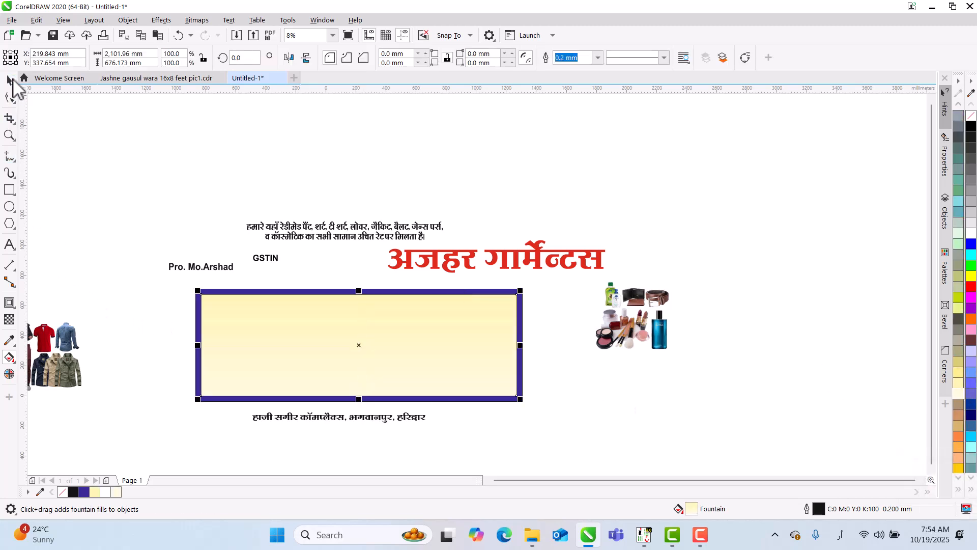
{"action": "left_click", "coordinate": [577, 419]}
{"action": "left_click_drag", "start_coordinate": [160, 282], "coordinate": [557, 412]}
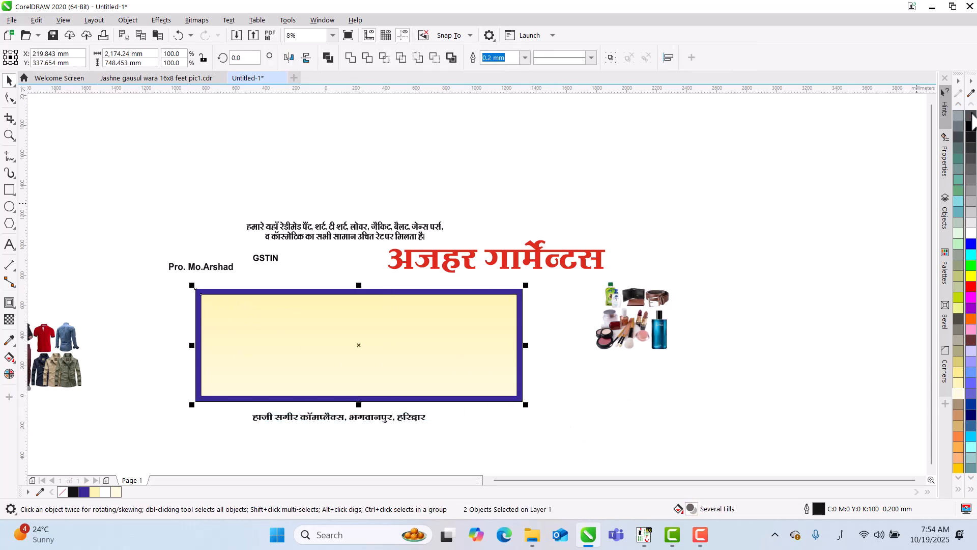
{"action": "left_click", "coordinate": [640, 378]}
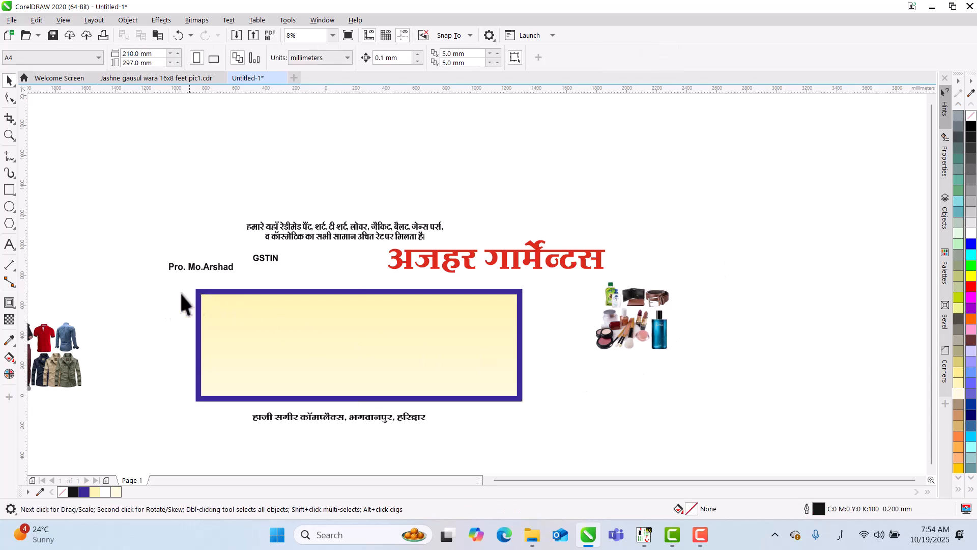
Draw a rectangle about 468 by 676 mm filling the left end of the yellow panel and convert it to curves.
{"action": "left_click", "coordinate": [8, 189]}
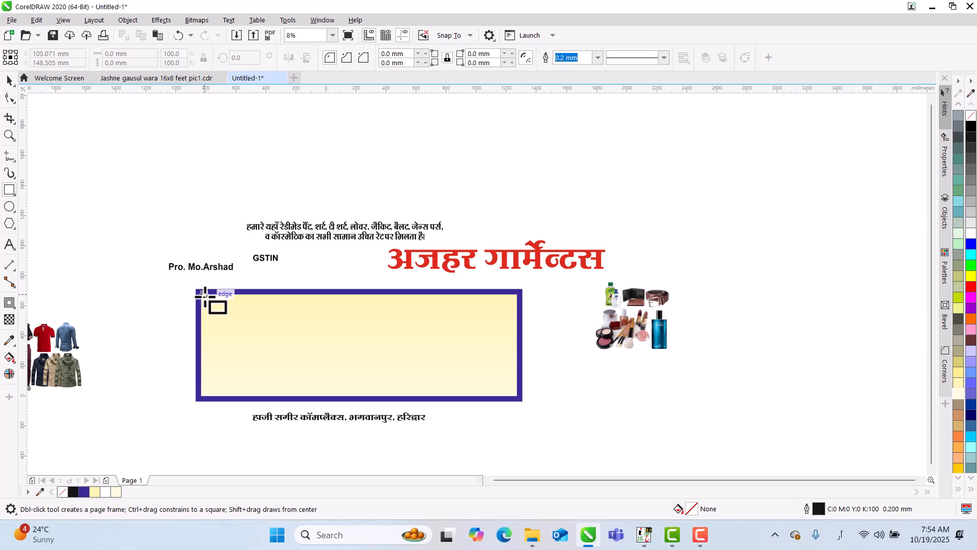
{"action": "left_click_drag", "start_coordinate": [204, 294], "coordinate": [272, 395]}
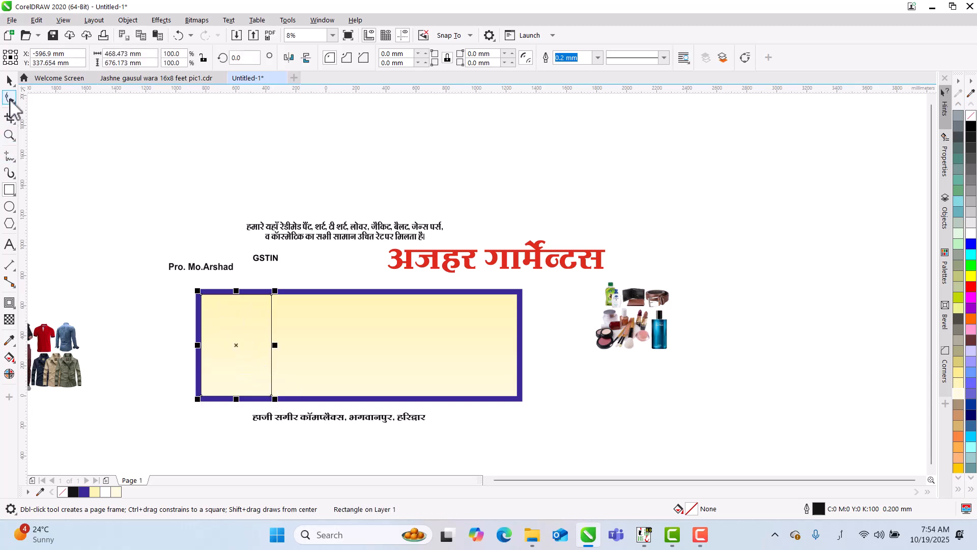
{"action": "left_click", "coordinate": [10, 97]}
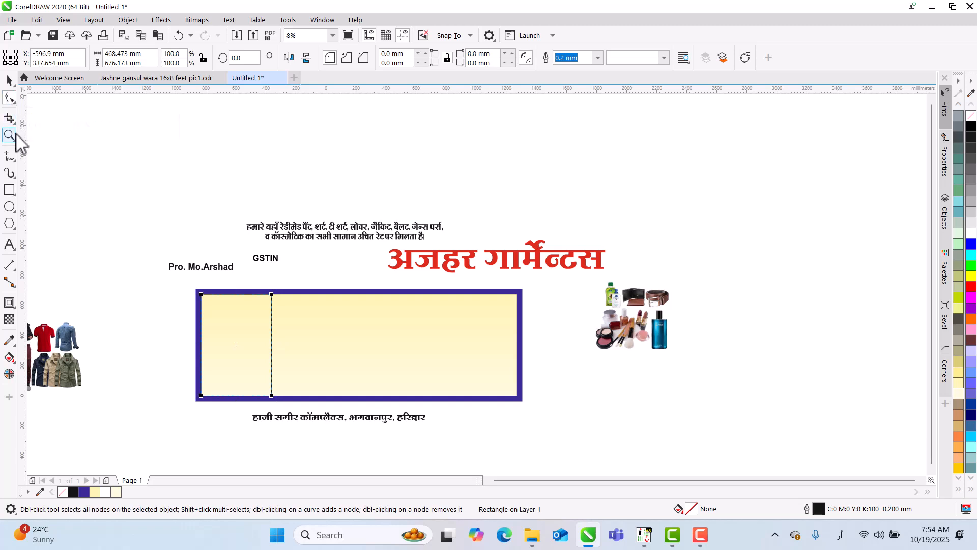
{"action": "key", "text": "ctrl+q"}
Convert all segments of the narrow shape to curves and bend its right edge into an S-shaped wave.
{"action": "left_click_drag", "start_coordinate": [166, 274], "coordinate": [297, 421]}
{"action": "left_click_drag", "start_coordinate": [141, 275], "coordinate": [367, 420]}
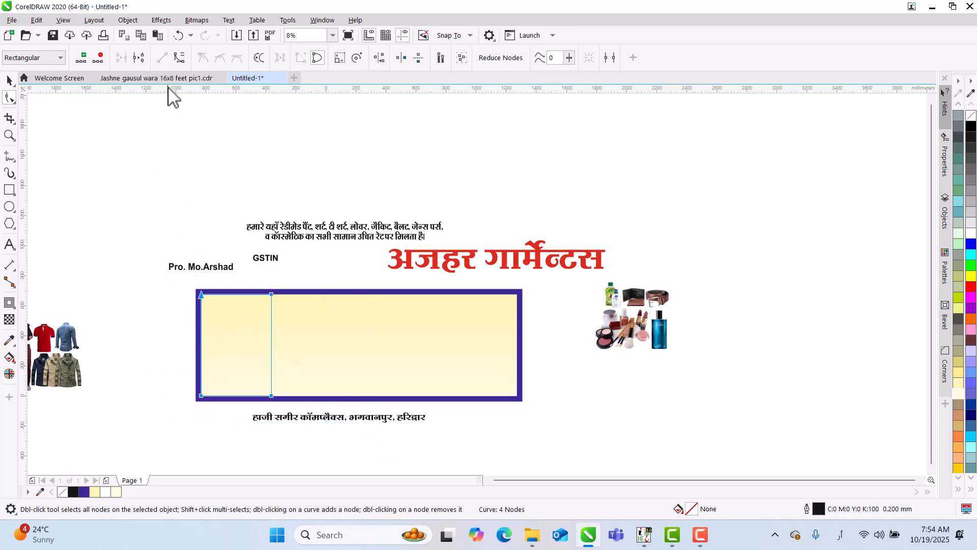
{"action": "left_click", "coordinate": [180, 58]}
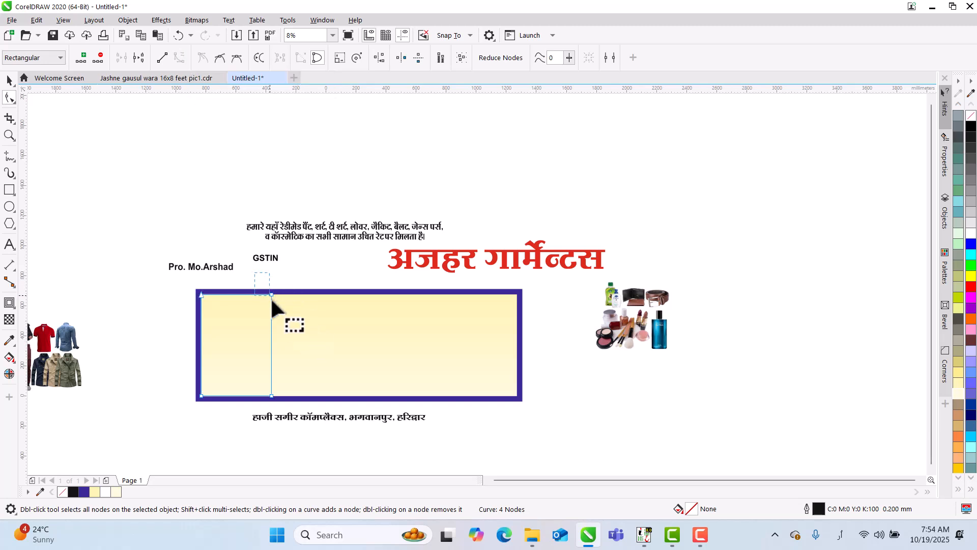
{"action": "scroll", "coordinate": [270, 356], "scroll_direction": "up", "scroll_amount": 1}
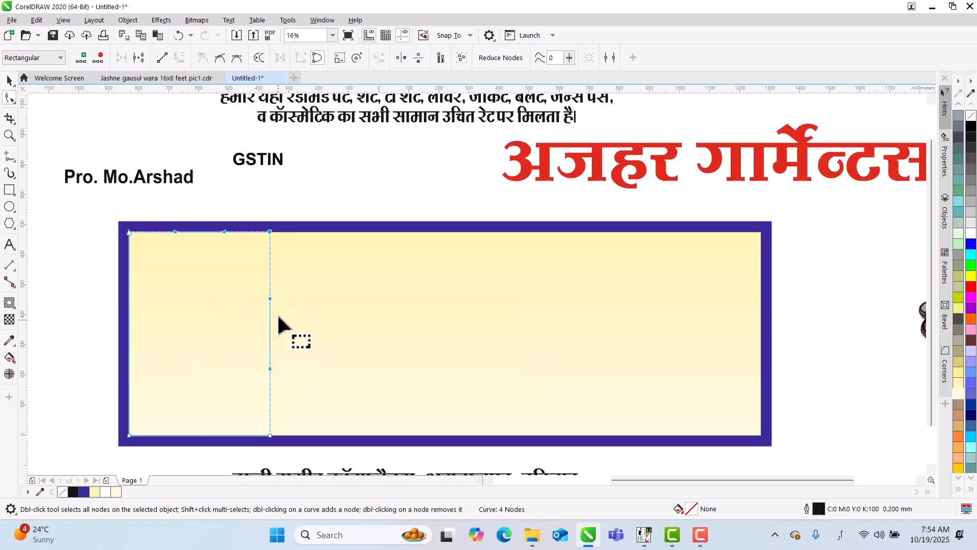
{"action": "left_click_drag", "start_coordinate": [248, 297], "coordinate": [285, 352]}
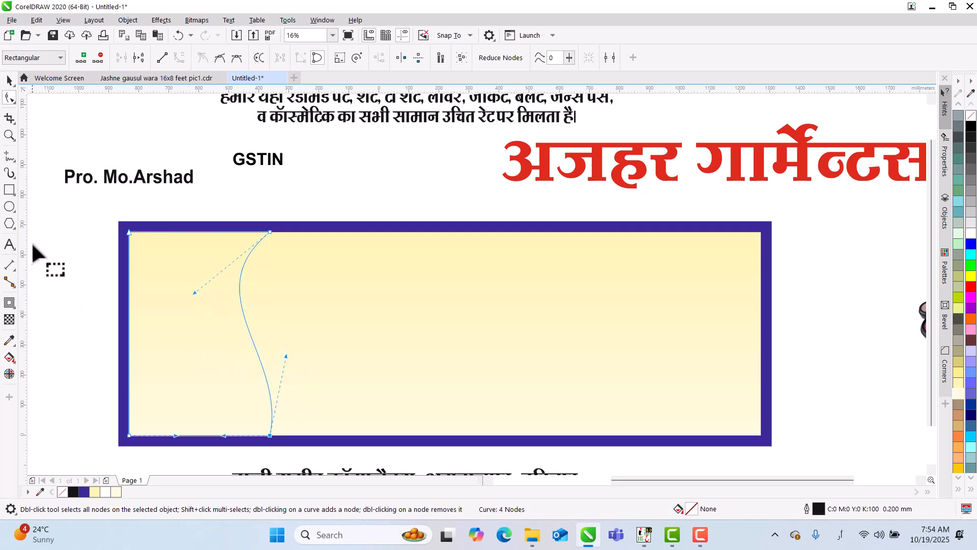
{"action": "left_click", "coordinate": [9, 80]}
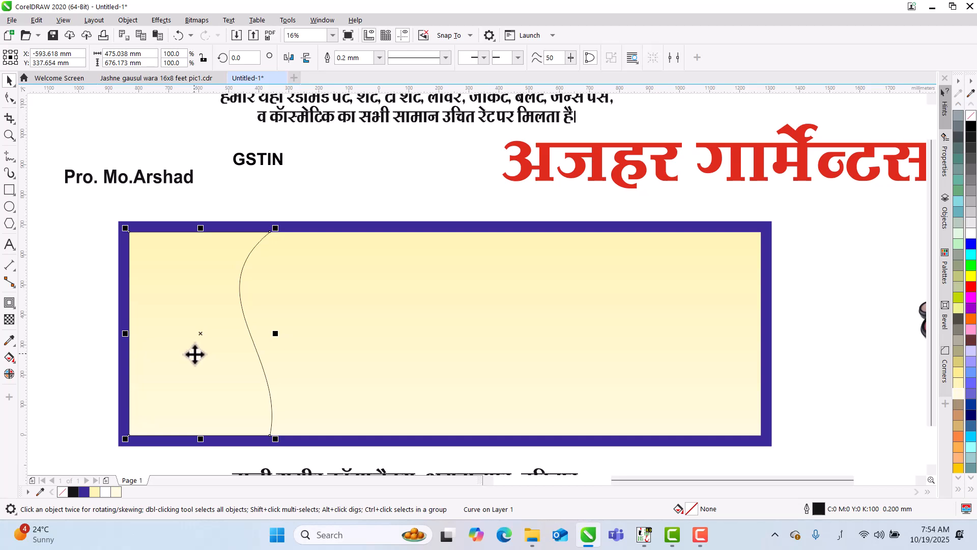
Duplicate the wavy shape about 22 mm to the right and fill the original with white.
{"action": "left_click_drag", "start_coordinate": [195, 355], "coordinate": [204, 351]}
{"action": "left_click", "coordinate": [60, 231]}
{"action": "left_click", "coordinate": [131, 263]}
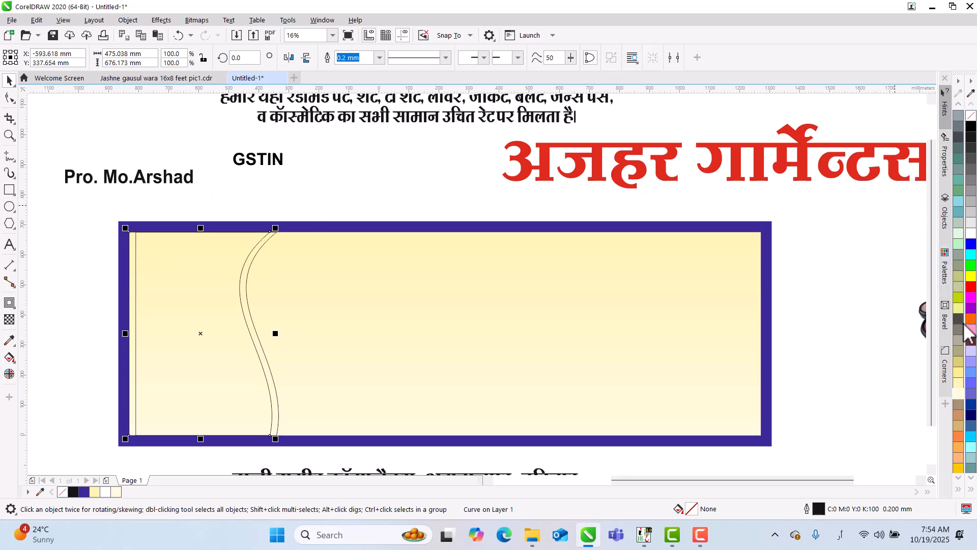
{"action": "left_click", "coordinate": [959, 393]}
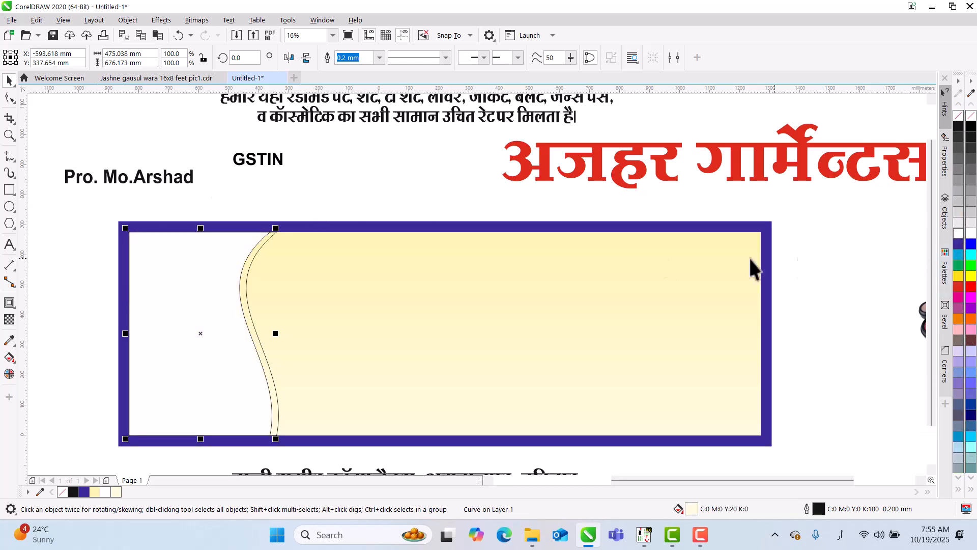
Fill the offset copy of the wavy shape with yellow to form a band along the white area.
{"action": "left_click", "coordinate": [368, 176]}
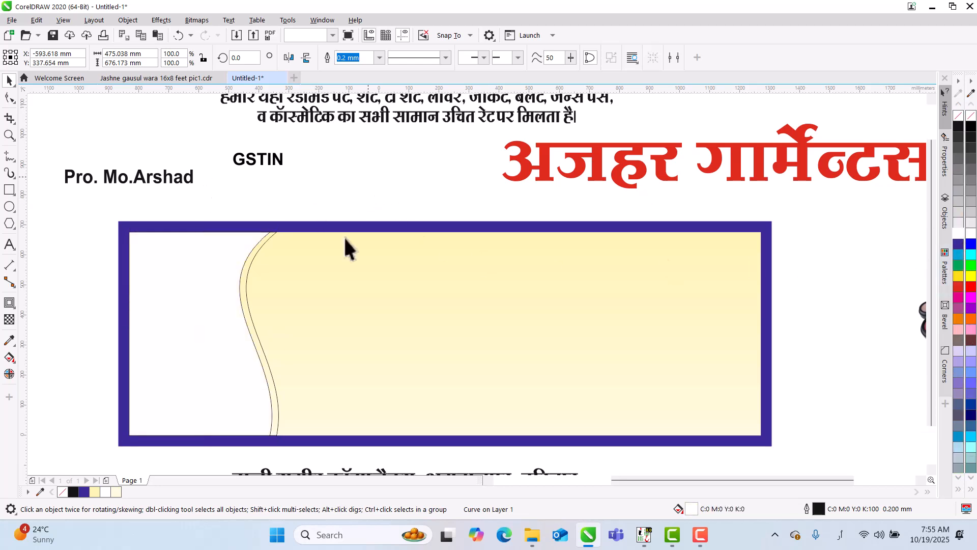
{"action": "left_click", "coordinate": [244, 283]}
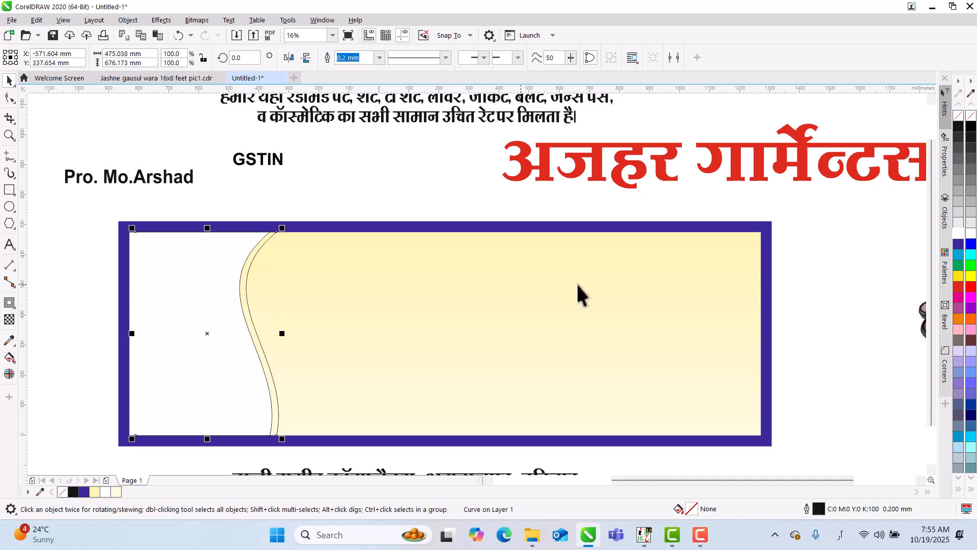
{"action": "left_click", "coordinate": [959, 276]}
Remove the outlines from the white and yellow wavy shapes and place a mirrored copy of the pair at the panel's right end.
{"action": "left_click_drag", "start_coordinate": [91, 204], "coordinate": [341, 426]}
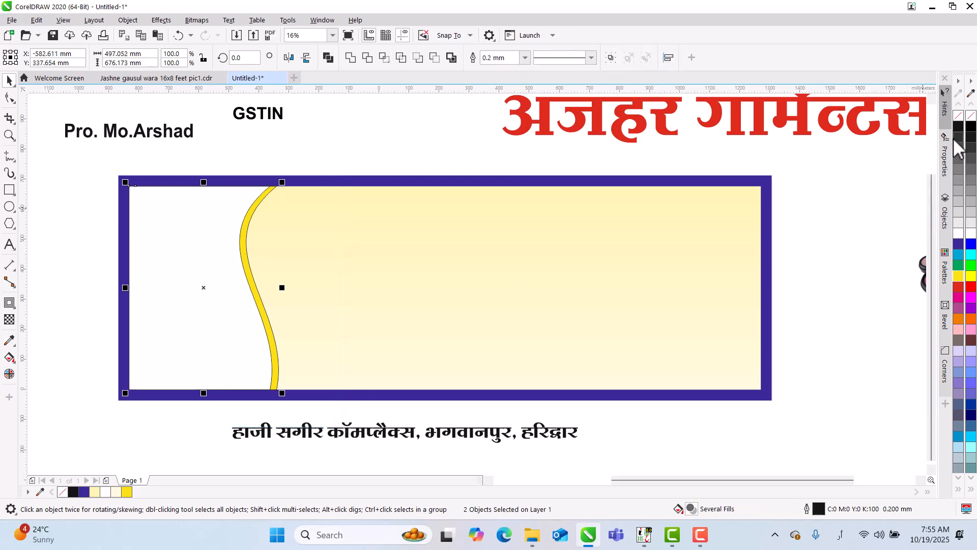
{"action": "right_click", "coordinate": [957, 117]}
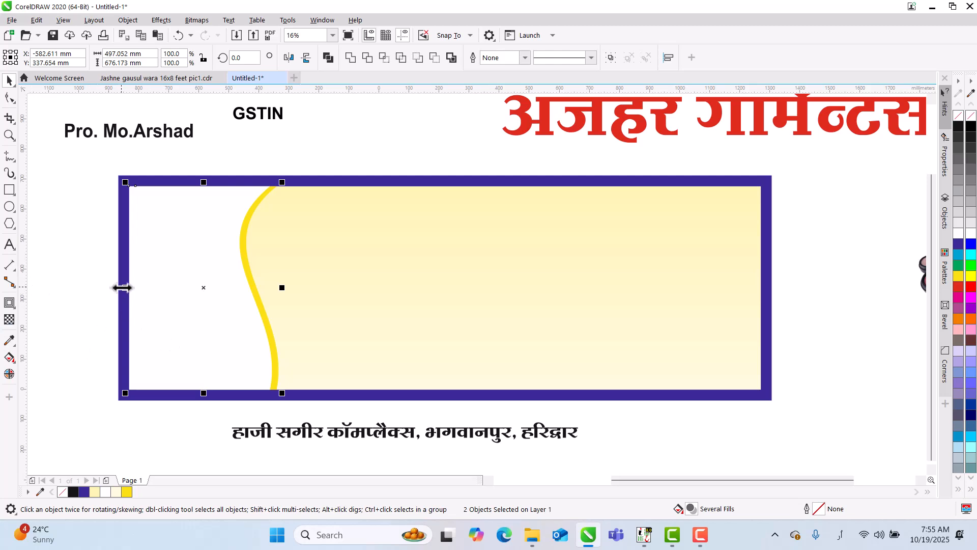
{"action": "left_click_drag", "start_coordinate": [122, 287], "coordinate": [356, 305]}
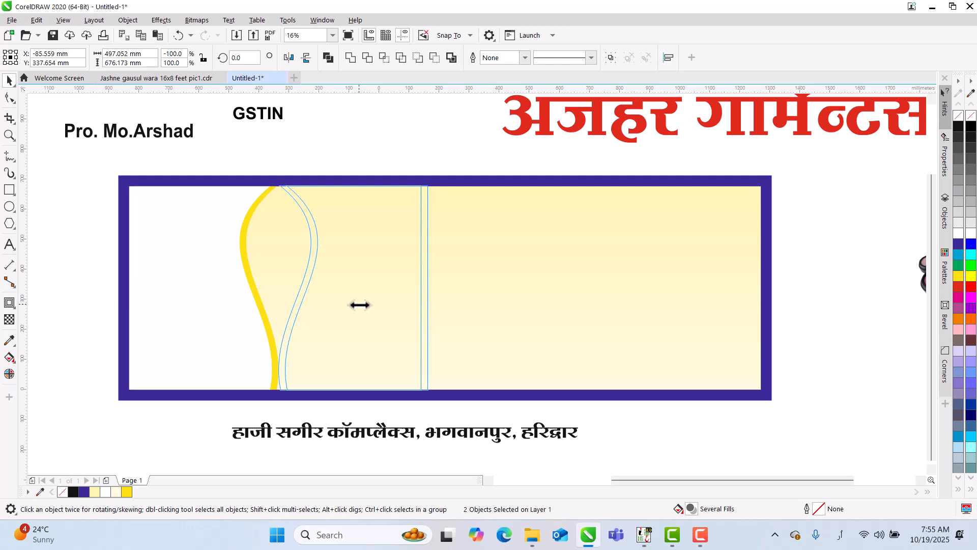
{"action": "left_click_drag", "start_coordinate": [360, 304], "coordinate": [358, 303]}
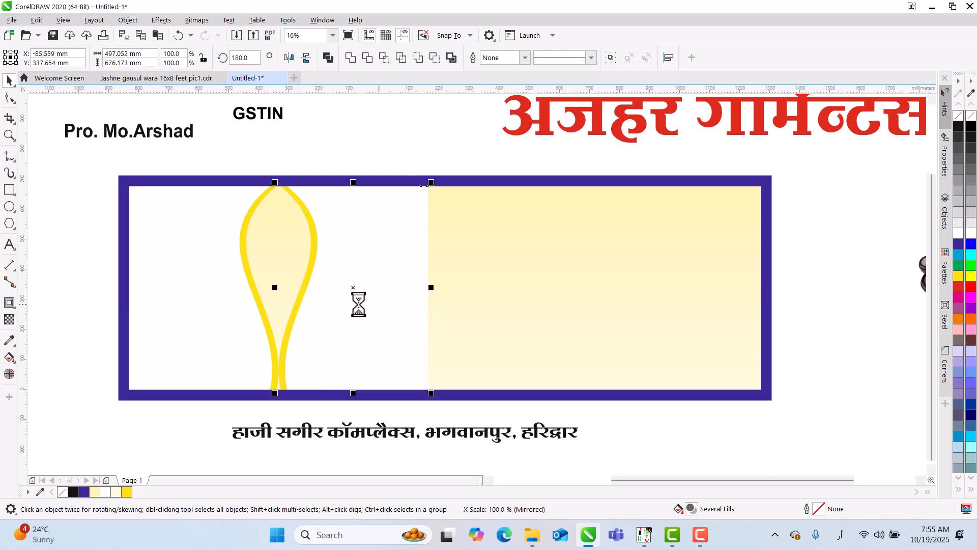
{"action": "left_click", "coordinate": [612, 58]}
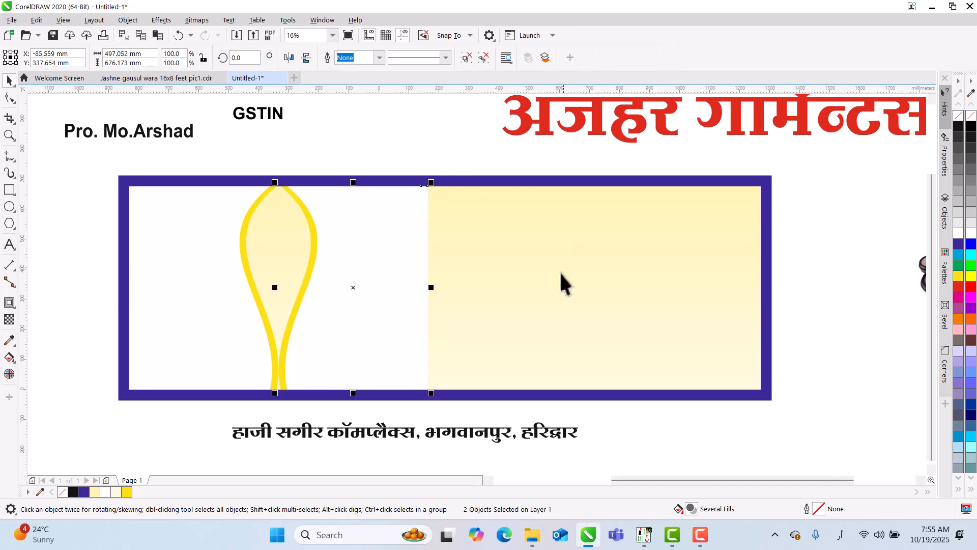
{"action": "left_click", "coordinate": [525, 293], "text": "shift"}
{"action": "key", "text": "r"}
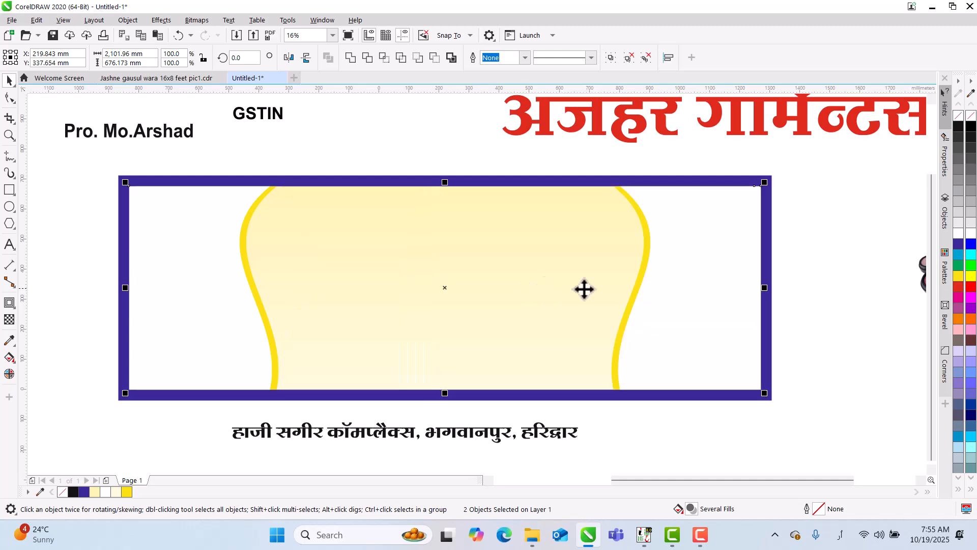
{"action": "left_click", "coordinate": [800, 209]}
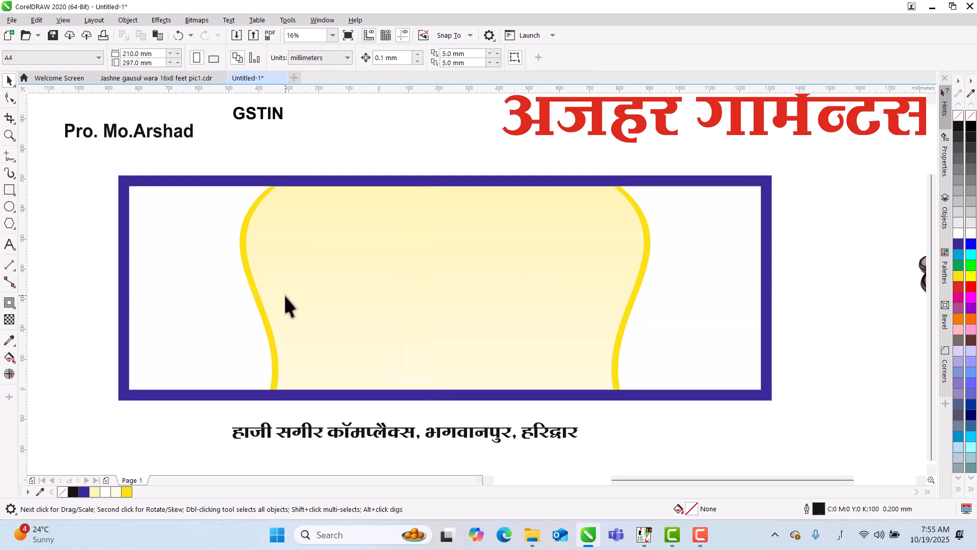
Draw a rectangular strip about 2080 by 98 mm along the panel's lower edge and centre it horizontally on the panel.
{"action": "scroll", "coordinate": [336, 329], "scroll_direction": "down", "scroll_amount": 2}
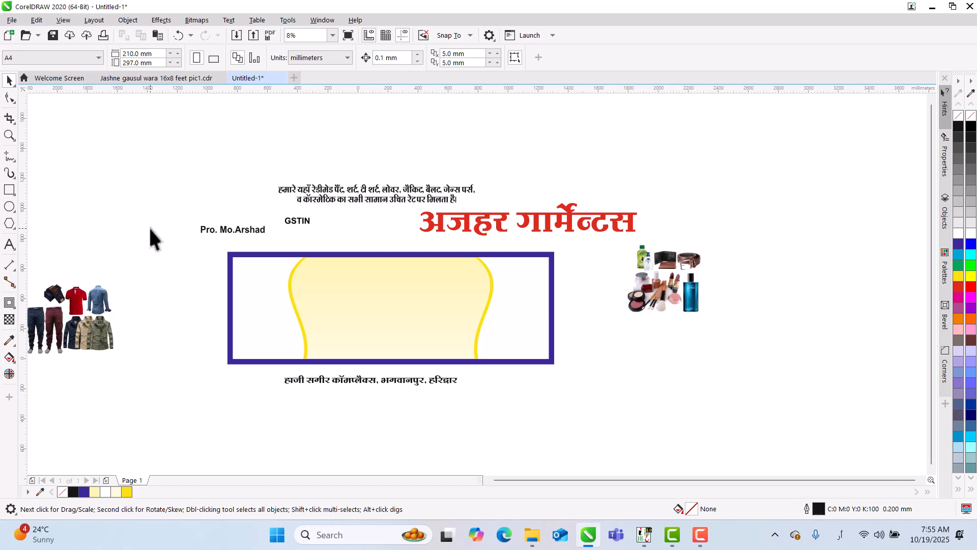
{"action": "scroll", "coordinate": [526, 332], "scroll_direction": "up", "scroll_amount": 1}
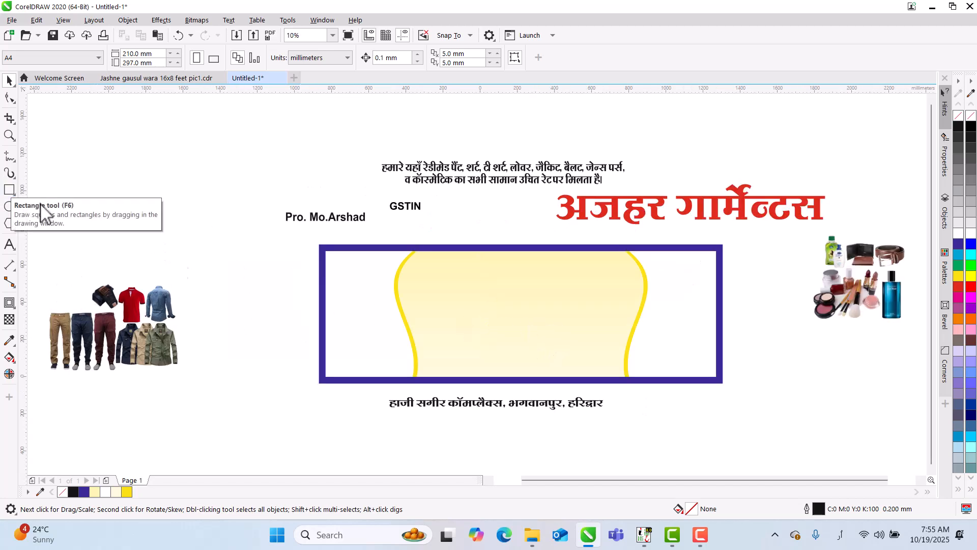
{"action": "left_click", "coordinate": [9, 190]}
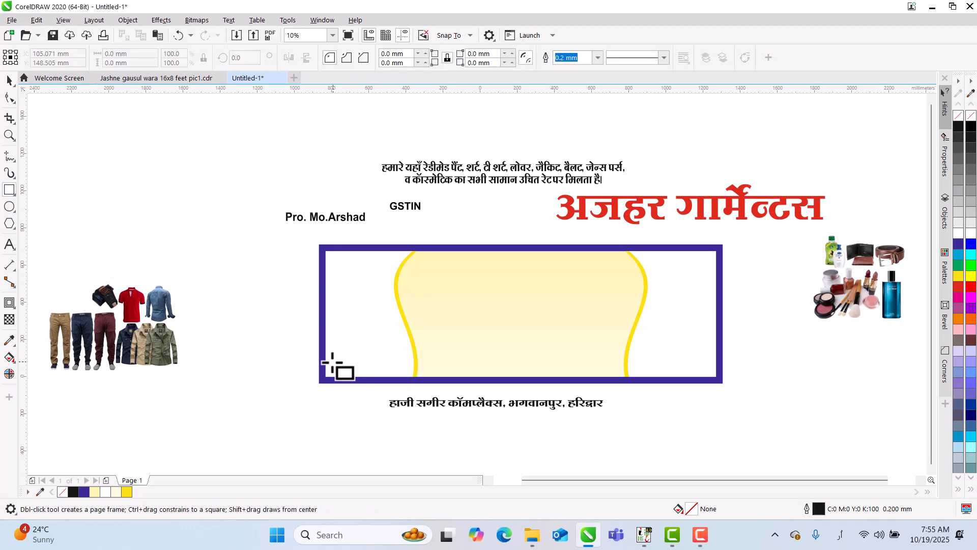
{"action": "left_click_drag", "start_coordinate": [324, 362], "coordinate": [713, 377]}
{"action": "left_click", "coordinate": [9, 80]}
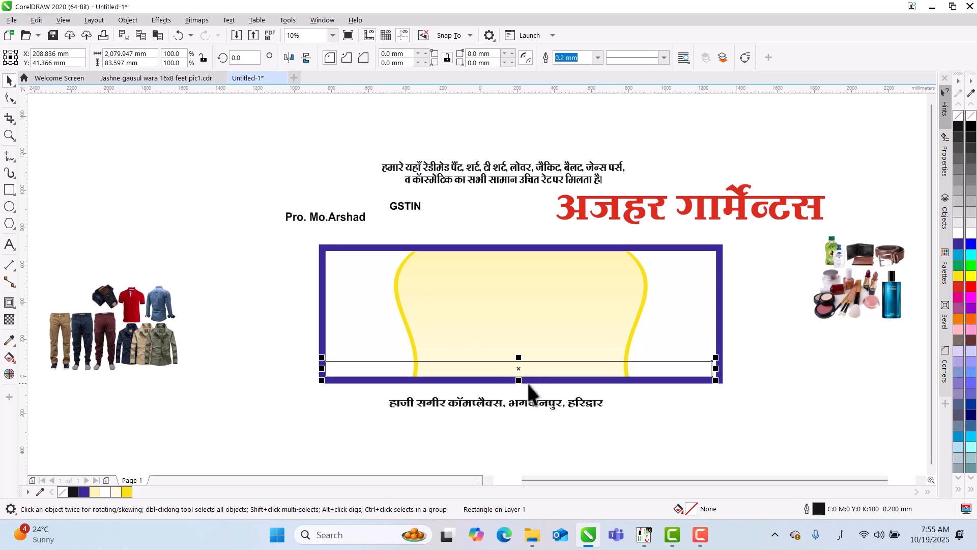
{"action": "scroll", "coordinate": [519, 369], "scroll_direction": "up", "scroll_amount": 2}
{"action": "left_click_drag", "start_coordinate": [519, 350], "coordinate": [519, 345]}
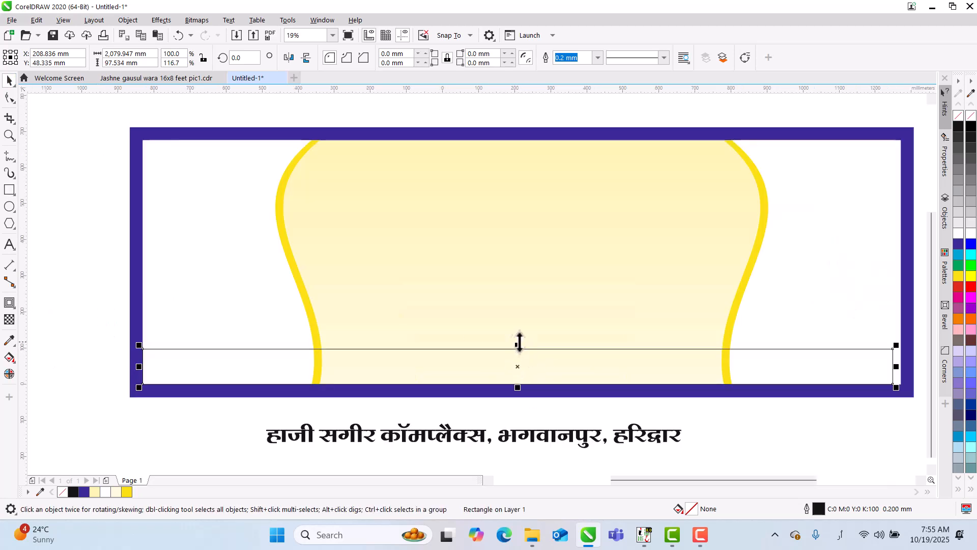
{"action": "left_click", "coordinate": [370, 318], "text": "shift"}
{"action": "key", "text": "c"}
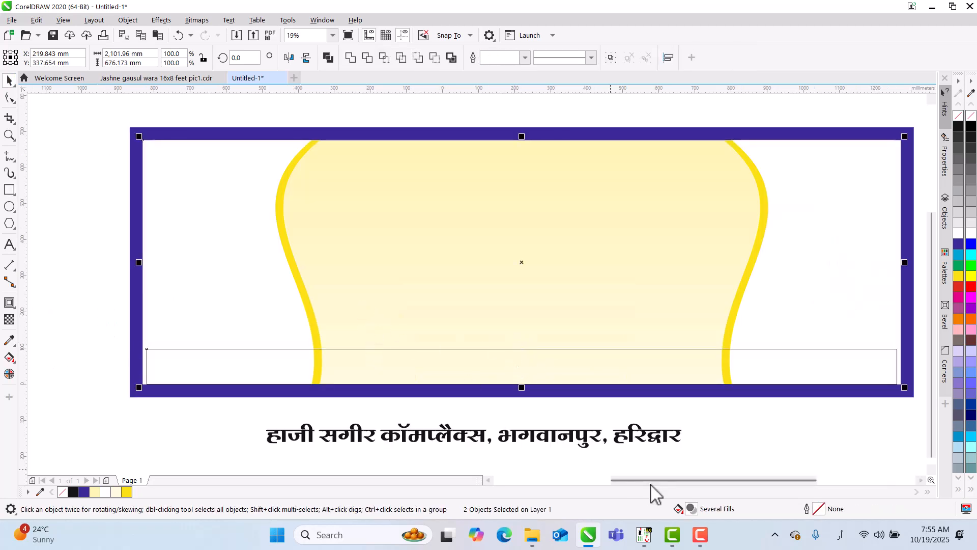
{"action": "left_click", "coordinate": [740, 446]}
Fill the bottom strip with red and apply a vertical linear fountain fill from its upper to its lower edge.
{"action": "left_click", "coordinate": [957, 290]}
{"action": "left_click", "coordinate": [560, 335]}
{"action": "left_click", "coordinate": [556, 356]}
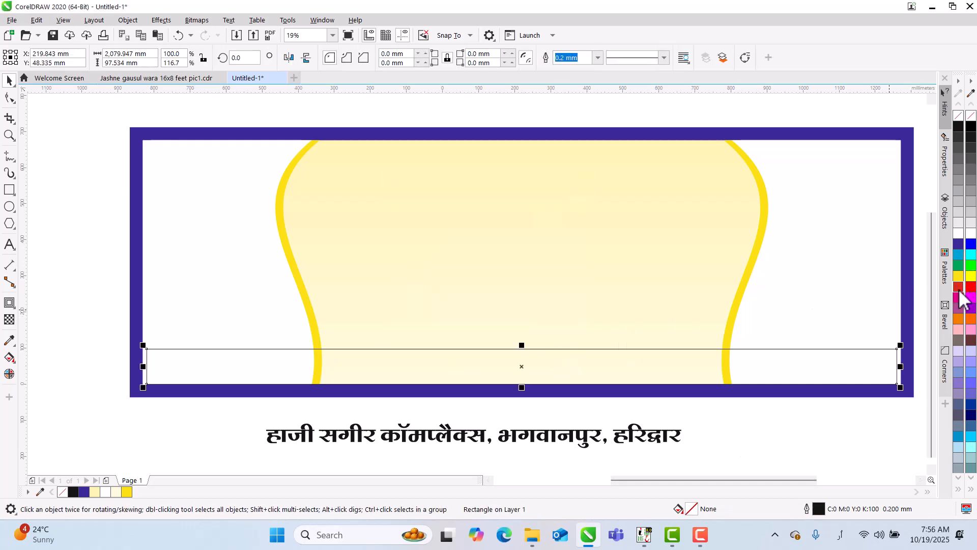
{"action": "left_click", "coordinate": [958, 287]}
{"action": "key", "text": "g"}
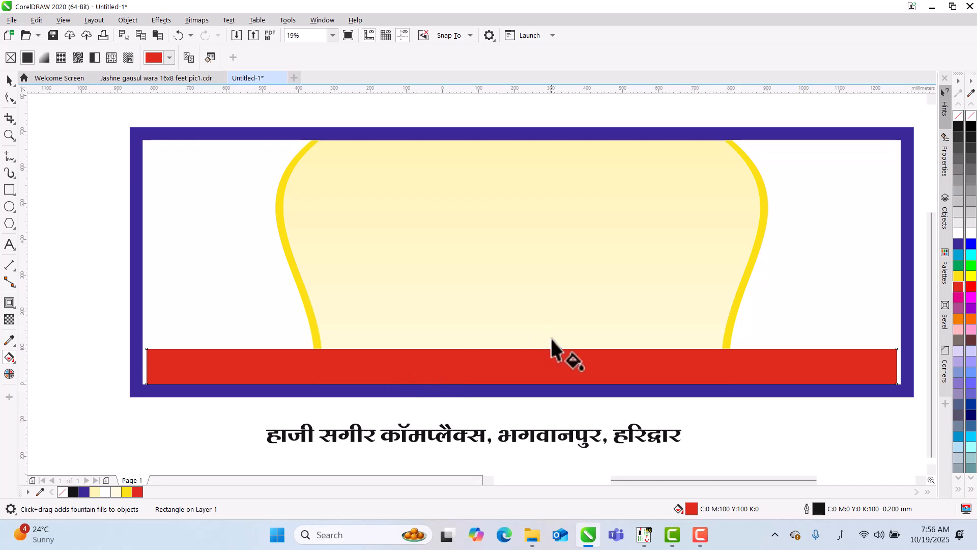
{"action": "left_click_drag", "start_coordinate": [522, 349], "coordinate": [522, 384]}
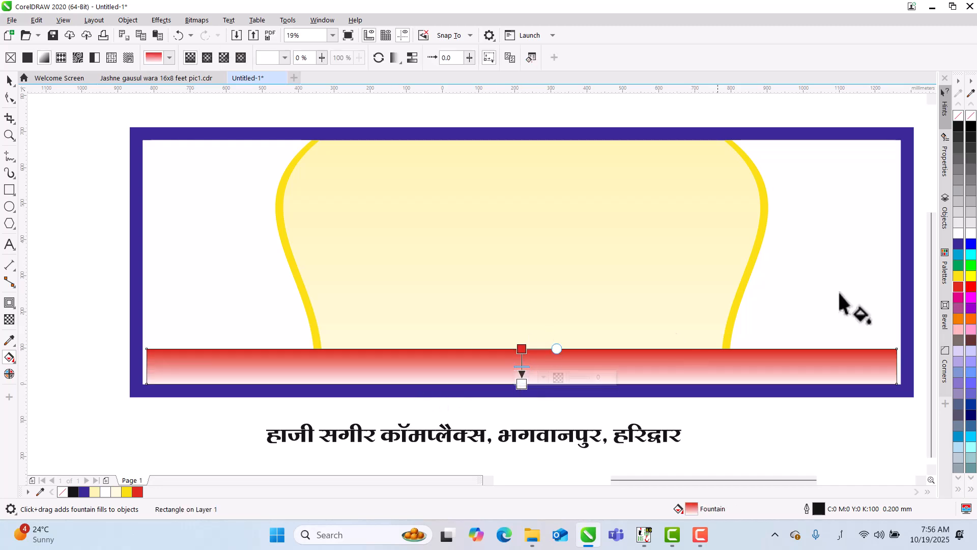
Set the strip gradient's lower colour to dark red C27 M100 Y83 K79 and remove the strip's outline.
{"action": "left_click", "coordinate": [959, 244]}
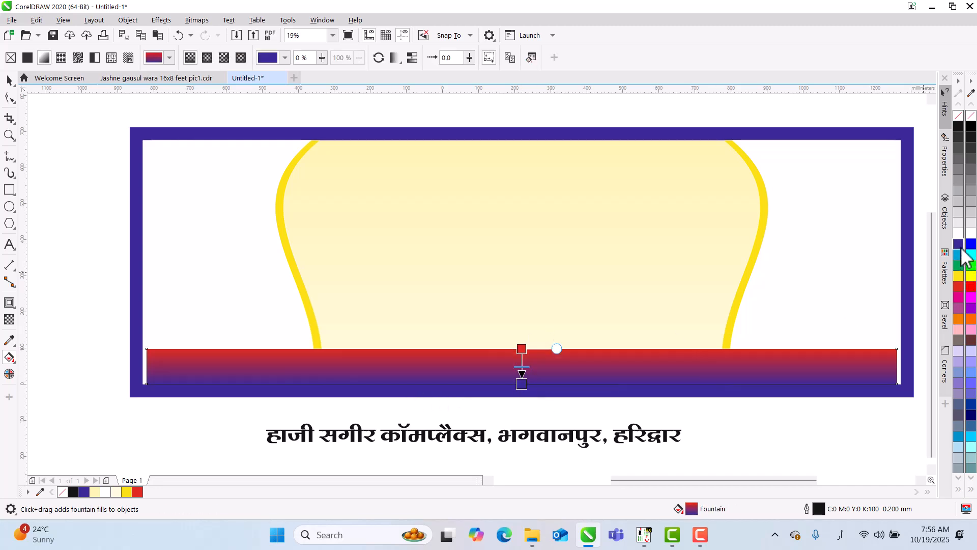
{"action": "left_click", "coordinate": [962, 285]}
{"action": "left_click", "coordinate": [522, 384]}
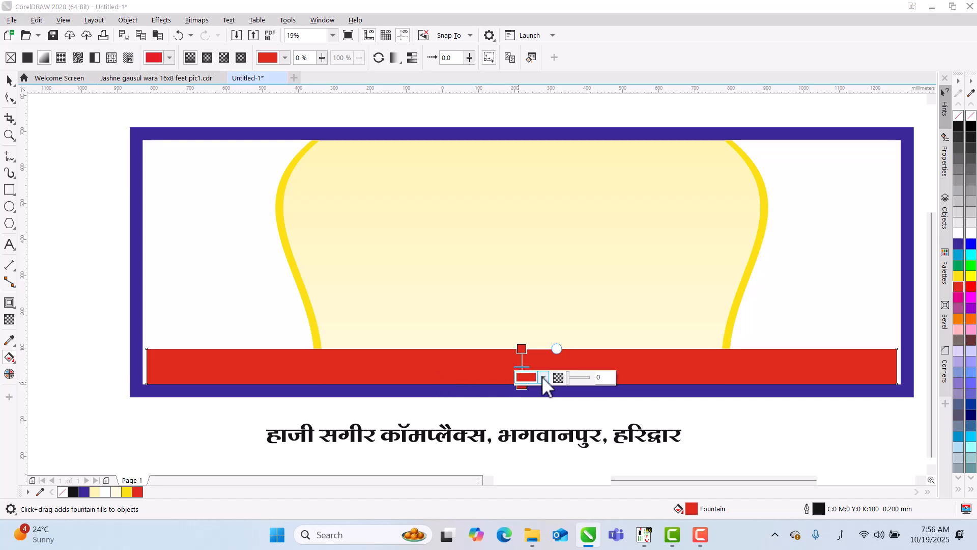
{"action": "left_click", "coordinate": [543, 377]}
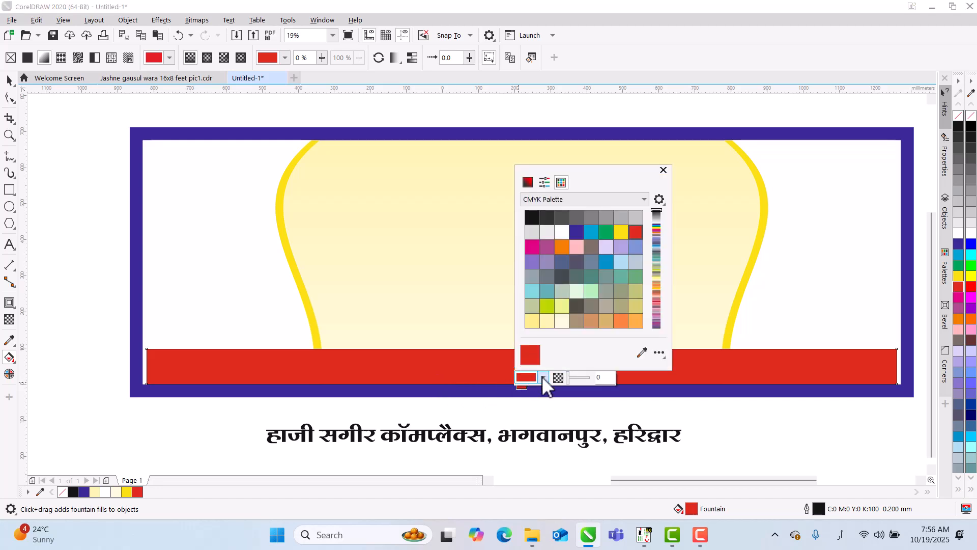
{"action": "left_click", "coordinate": [528, 183]}
{"action": "left_click_drag", "start_coordinate": [590, 232], "coordinate": [631, 282]}
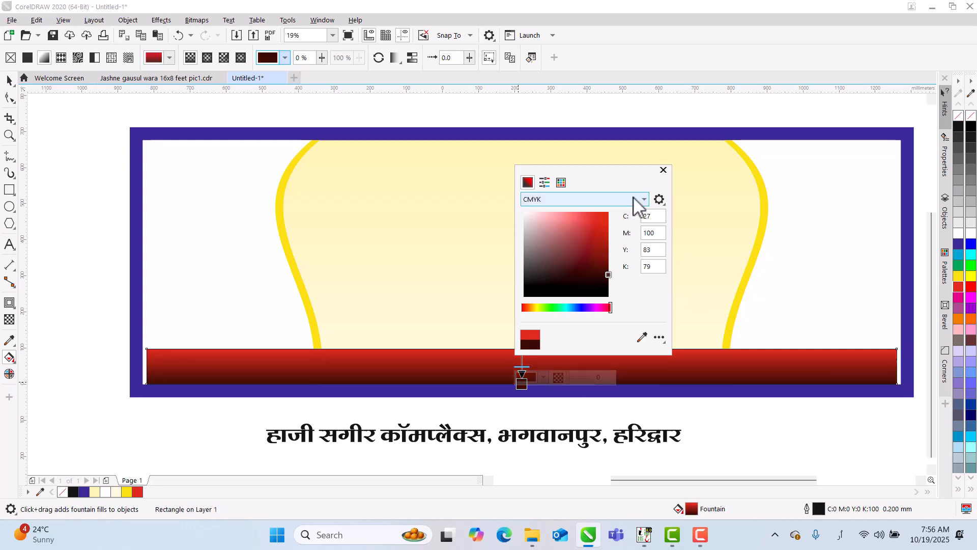
{"action": "left_click", "coordinate": [663, 170]}
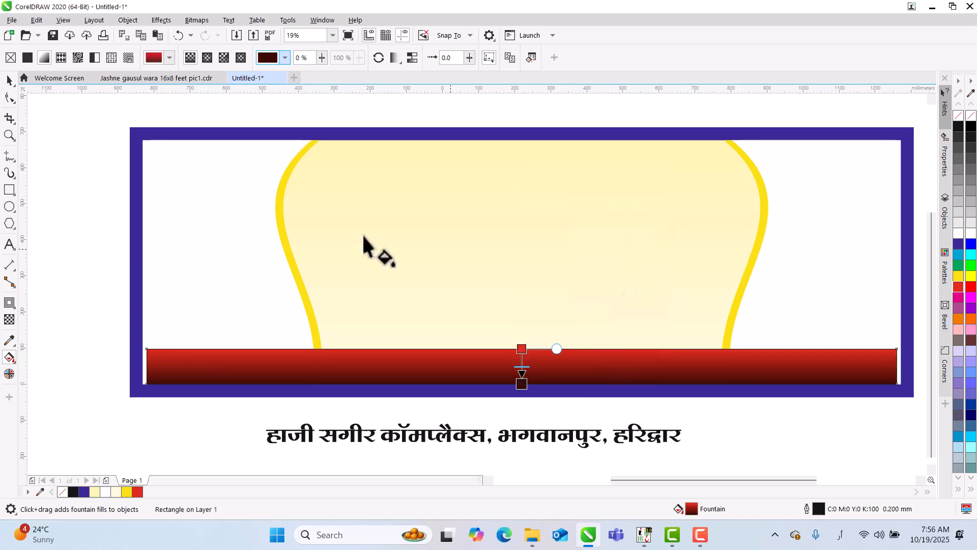
{"action": "left_click", "coordinate": [9, 80]}
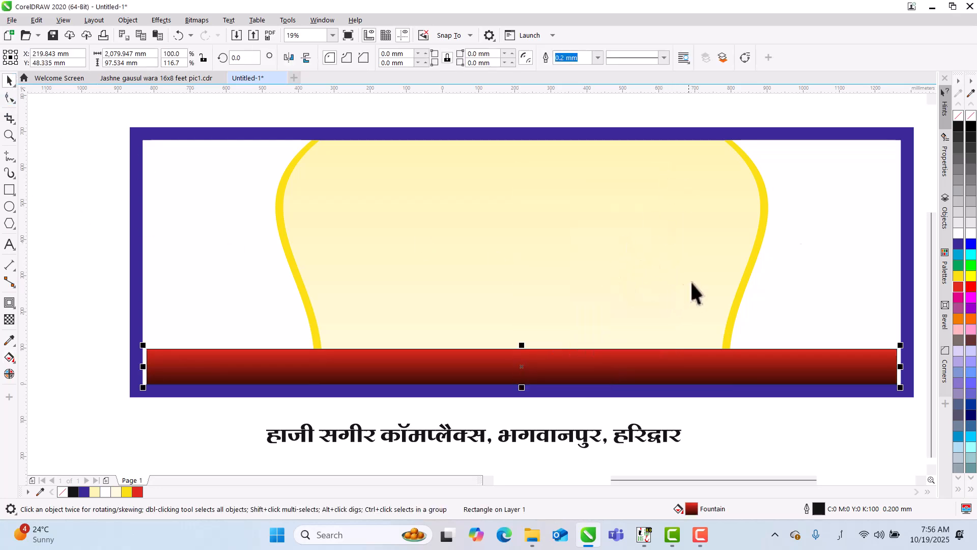
{"action": "right_click", "coordinate": [961, 121]}
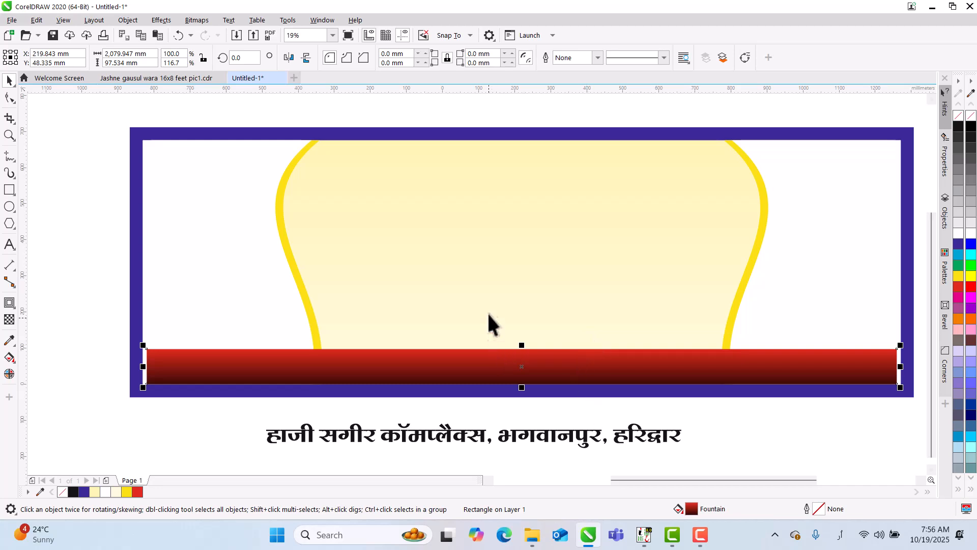
Bring the wavy side sections in front of the red strip and group each white and yellow pair.
{"action": "left_click_drag", "start_coordinate": [114, 124], "coordinate": [399, 422]}
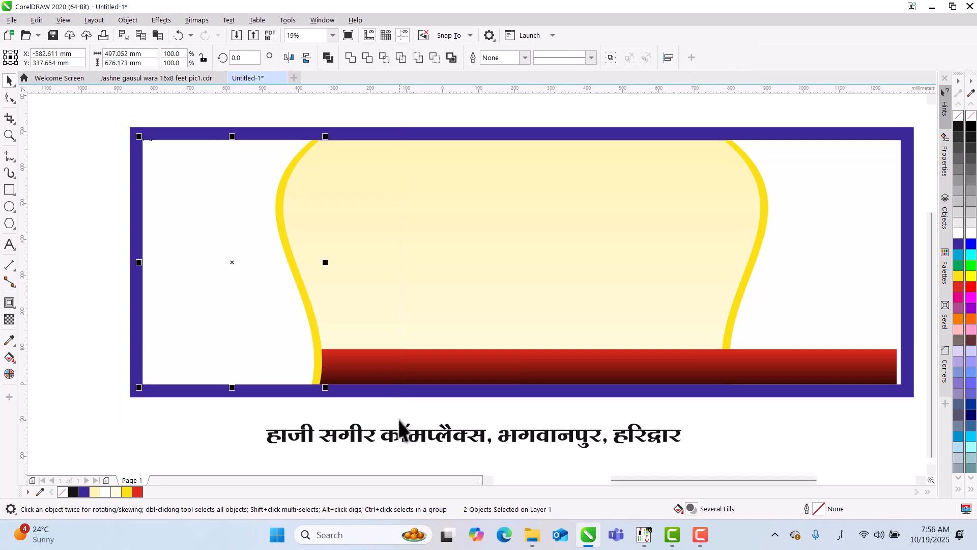
{"action": "scroll", "coordinate": [468, 320], "scroll_direction": "up", "scroll_amount": 2}
{"action": "scroll", "coordinate": [348, 341], "scroll_direction": "down", "scroll_amount": 4}
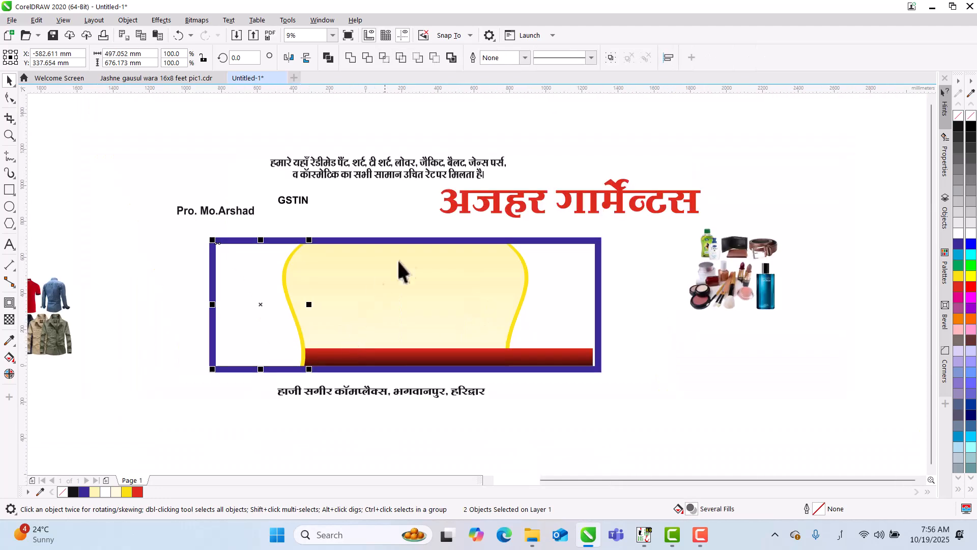
{"action": "key", "text": "ctrl+g"}
{"action": "left_click", "coordinate": [582, 431]}
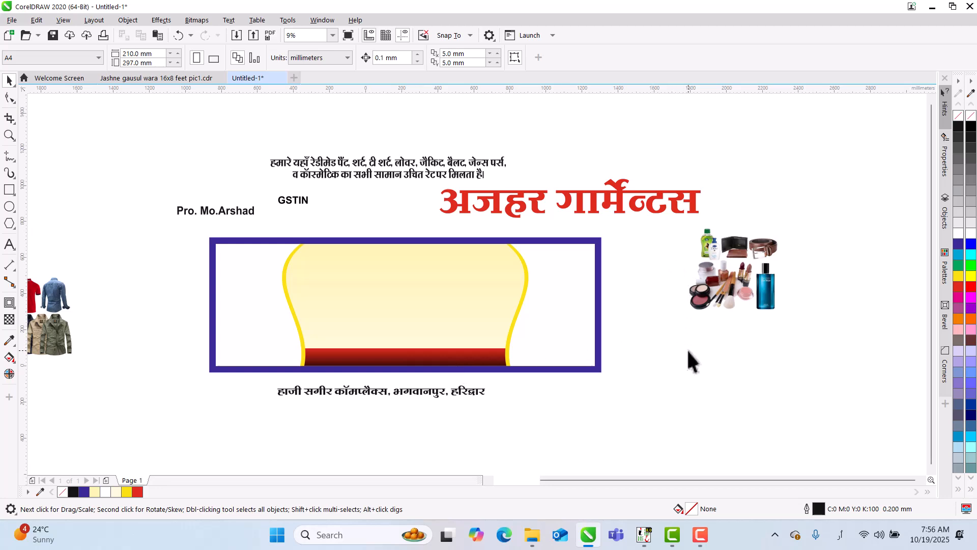
Move the red shop-name heading into the upper yellow panel and resize it to about 1280 by 258 mm between the waves.
{"action": "left_click", "coordinate": [465, 208]}
{"action": "left_click_drag", "start_coordinate": [465, 209], "coordinate": [358, 280]}
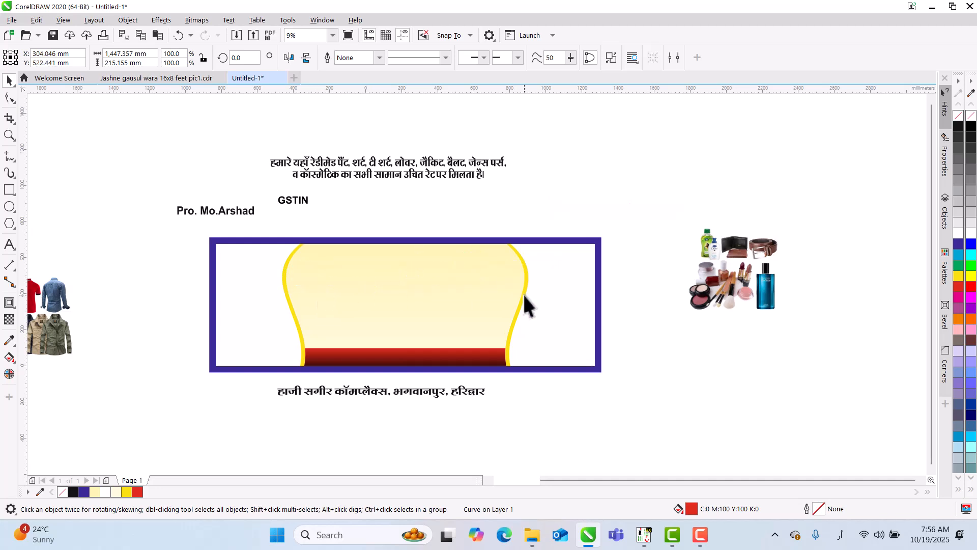
{"action": "scroll", "coordinate": [409, 256], "scroll_direction": "up", "scroll_amount": 2}
{"action": "left_click_drag", "start_coordinate": [686, 330], "coordinate": [629, 356]}
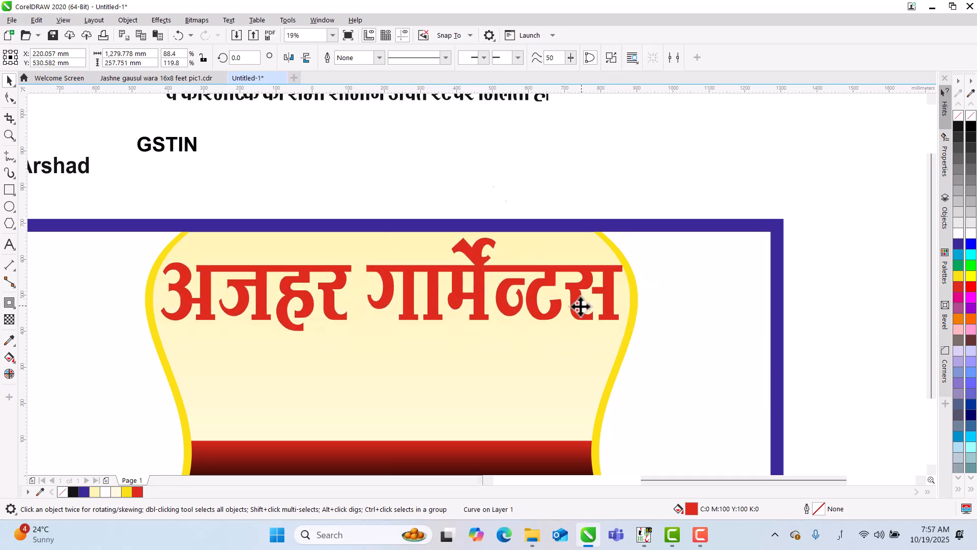
{"action": "left_click_drag", "start_coordinate": [476, 273], "coordinate": [470, 275]}
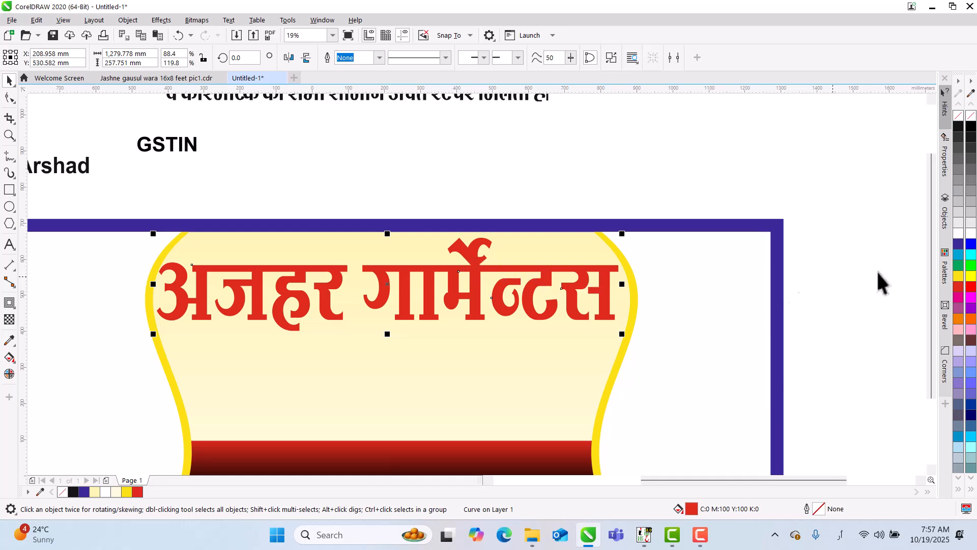
Give the shop-name heading a white 15 mm outline placed behind the fill and scaled with the object.
{"action": "right_click", "coordinate": [959, 235]}
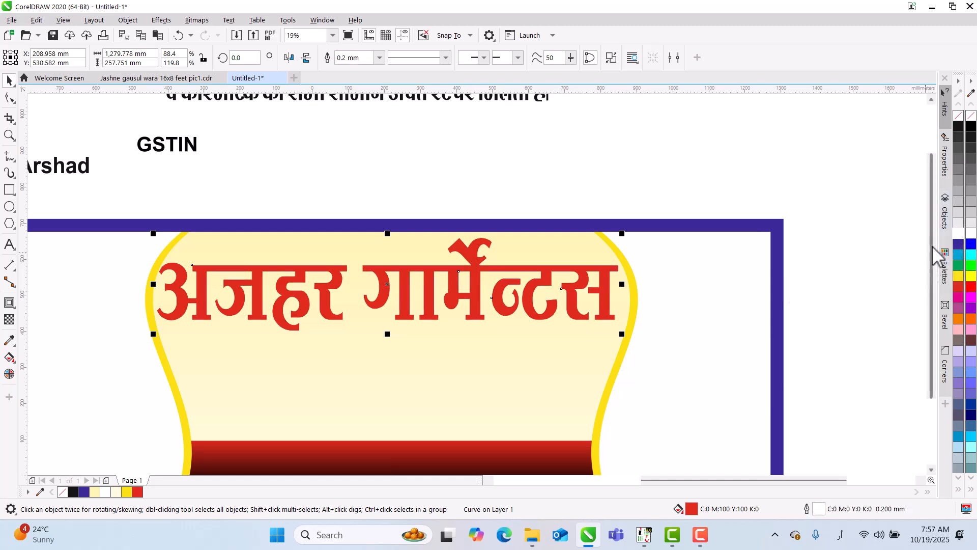
{"action": "key", "text": "F12"}
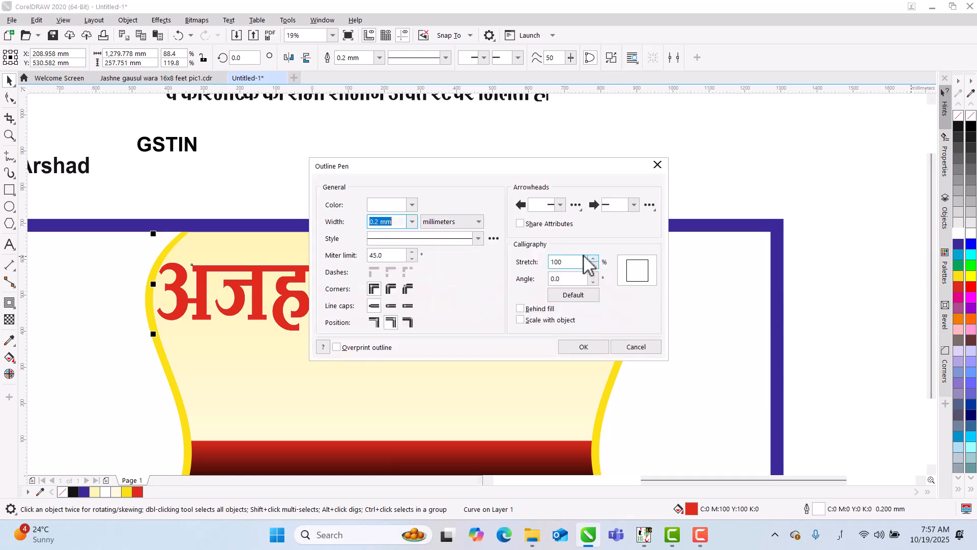
{"action": "left_click", "coordinate": [550, 309]}
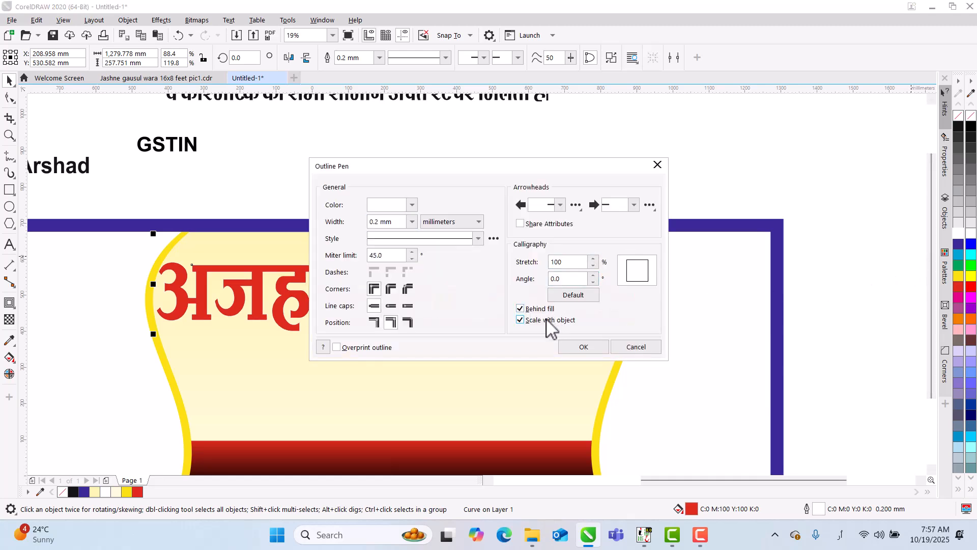
{"action": "left_click", "coordinate": [412, 222]}
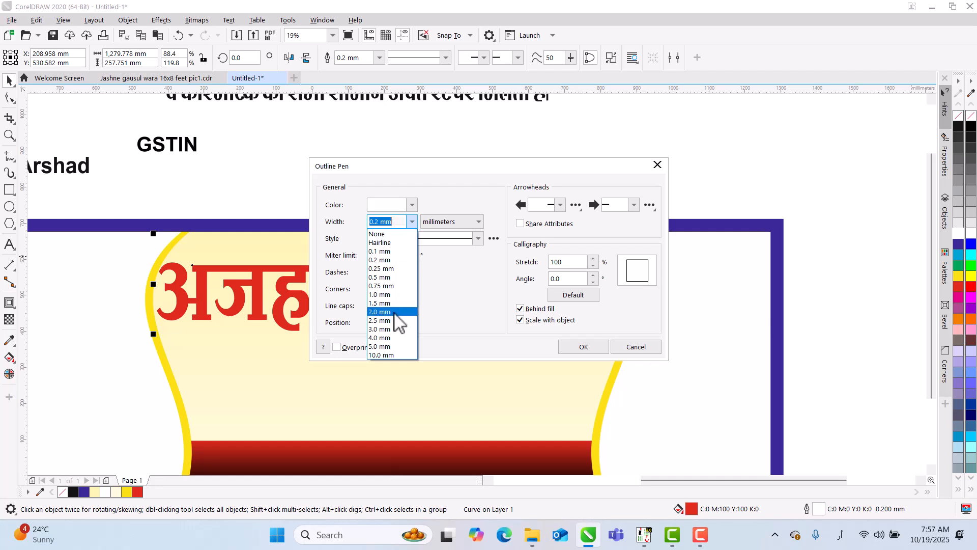
{"action": "left_click", "coordinate": [398, 313]}
{"action": "left_click", "coordinate": [413, 223]}
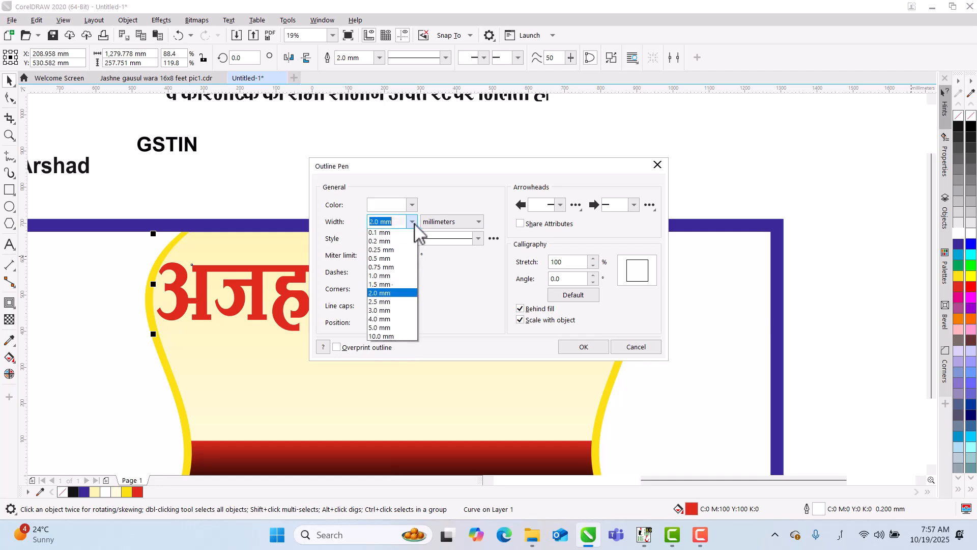
{"action": "left_click", "coordinate": [384, 353]}
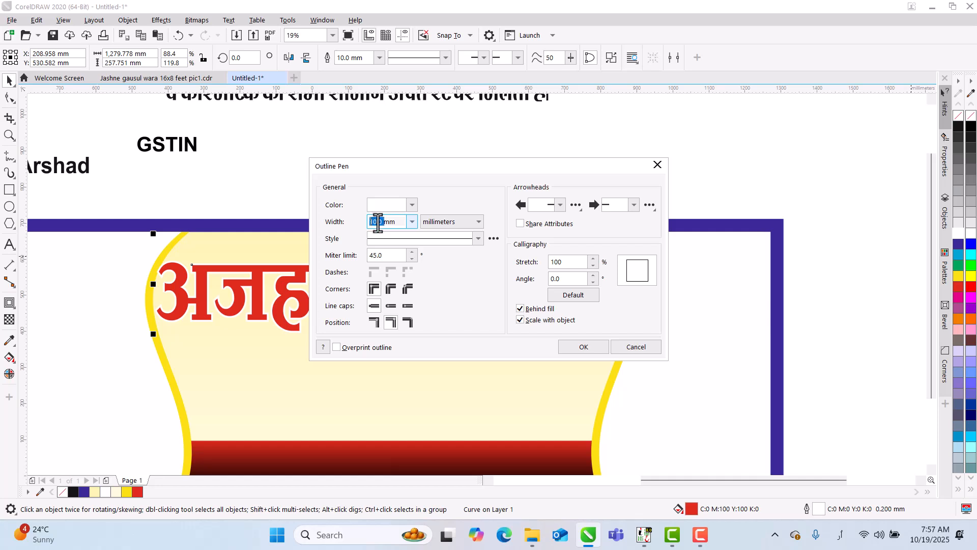
{"action": "key", "text": "Delete"}
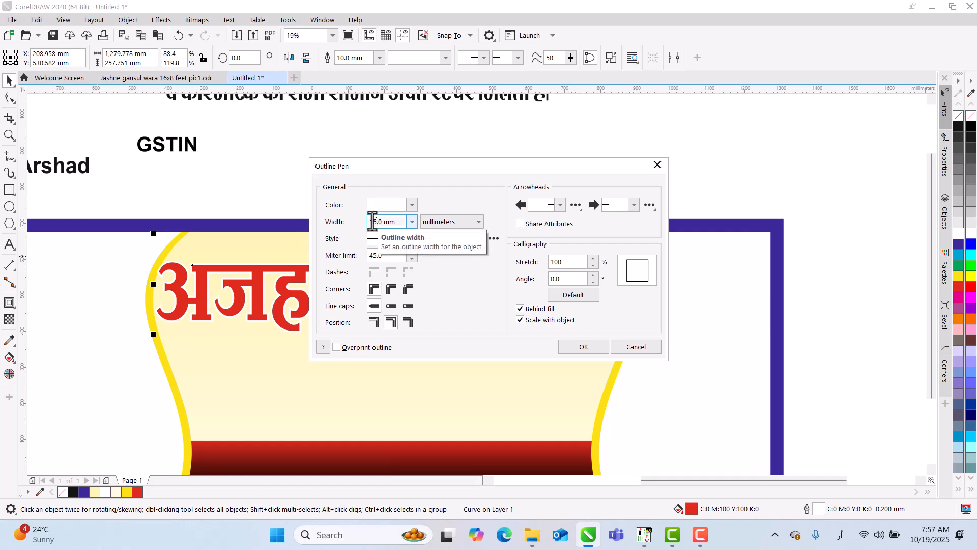
{"action": "key", "text": "Return"}
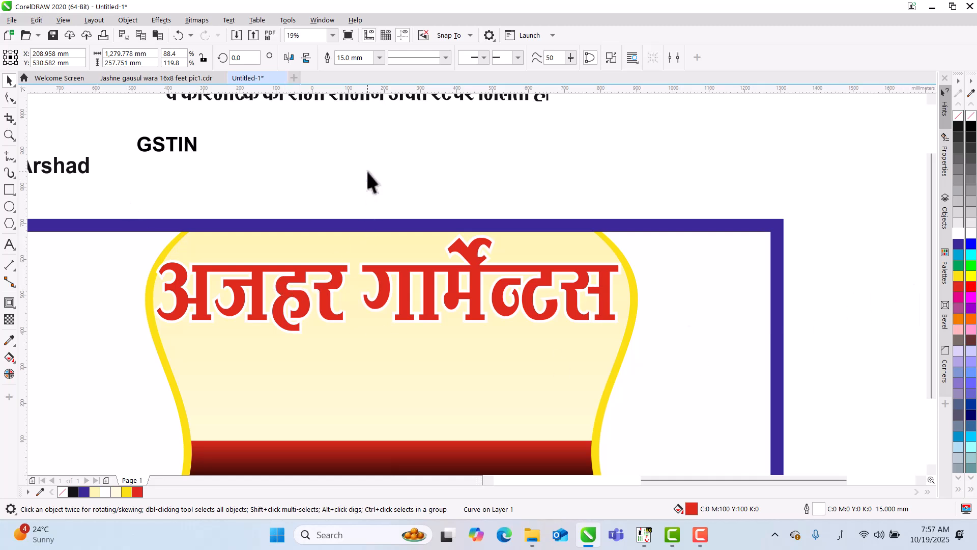
Copy the heading slightly downward with a white fill and magenta outline, and bring the red original in front of it.
{"action": "left_click_drag", "start_coordinate": [399, 277], "coordinate": [405, 295]}
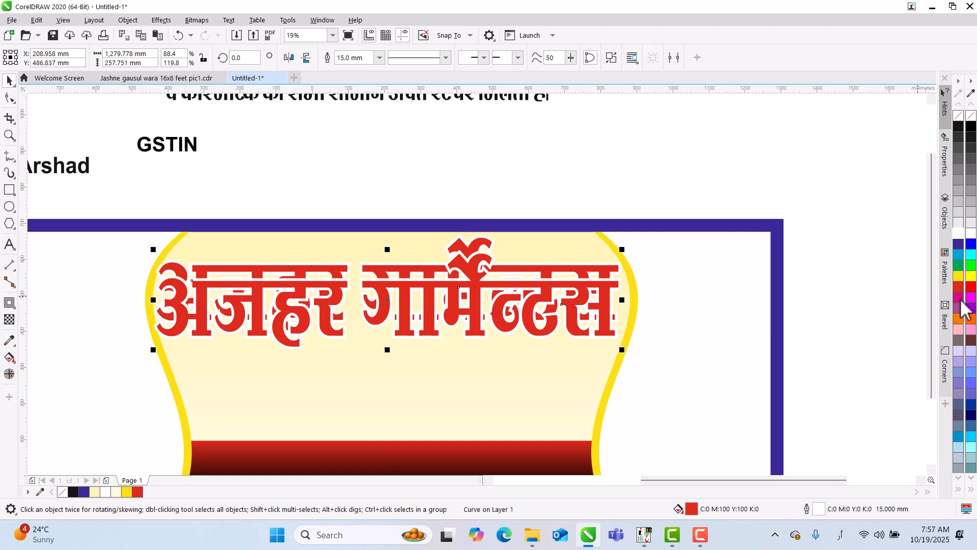
{"action": "left_click", "coordinate": [959, 233]}
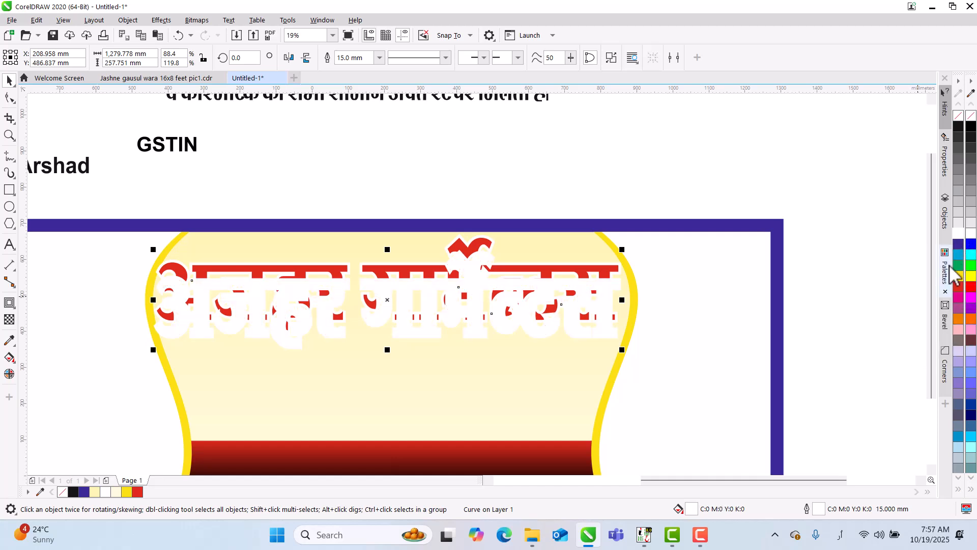
{"action": "right_click", "coordinate": [959, 297]}
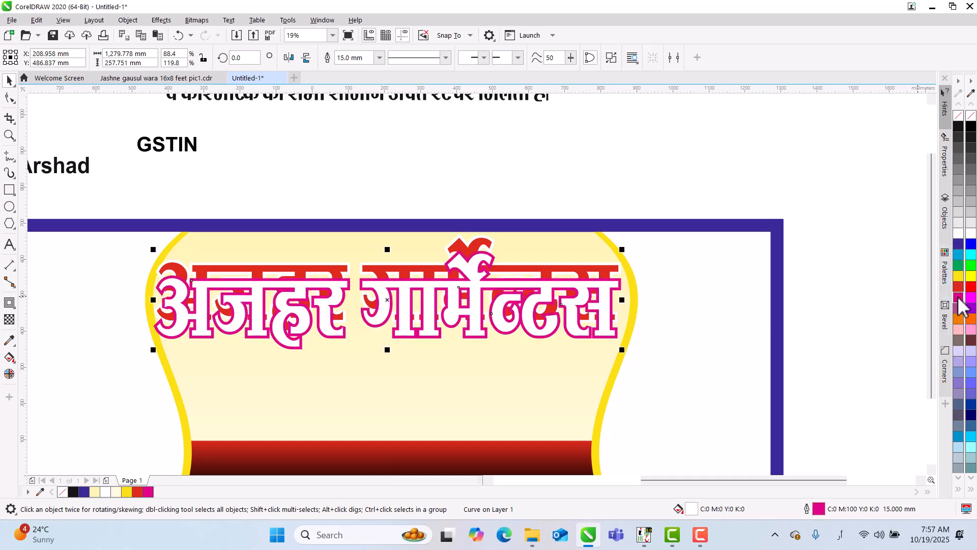
{"action": "left_click", "coordinate": [462, 243]}
{"action": "key", "text": "shift+Page_Up"}
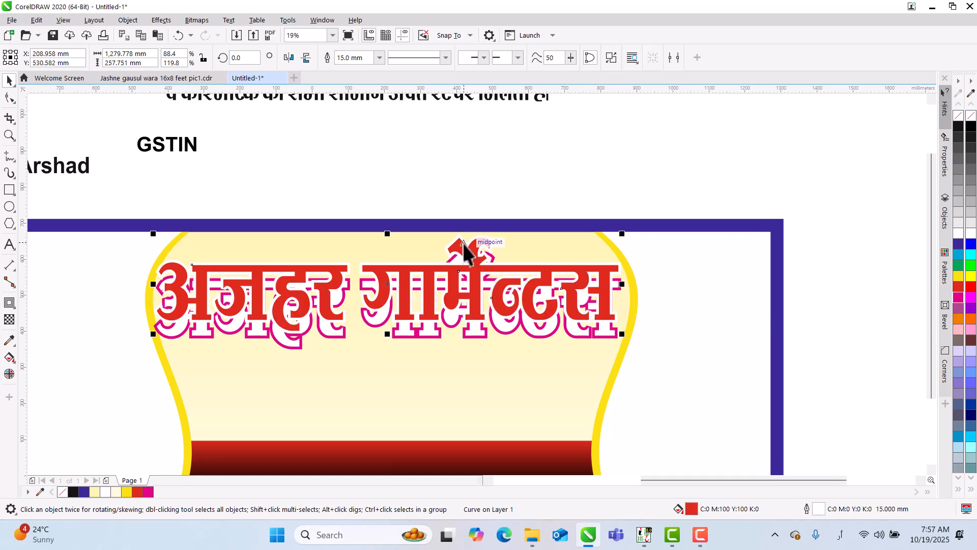
Shrink the magenta-outlined copy to about 812 by 164 mm and shift it slightly below its position behind the heading.
{"action": "left_click", "coordinate": [428, 330]}
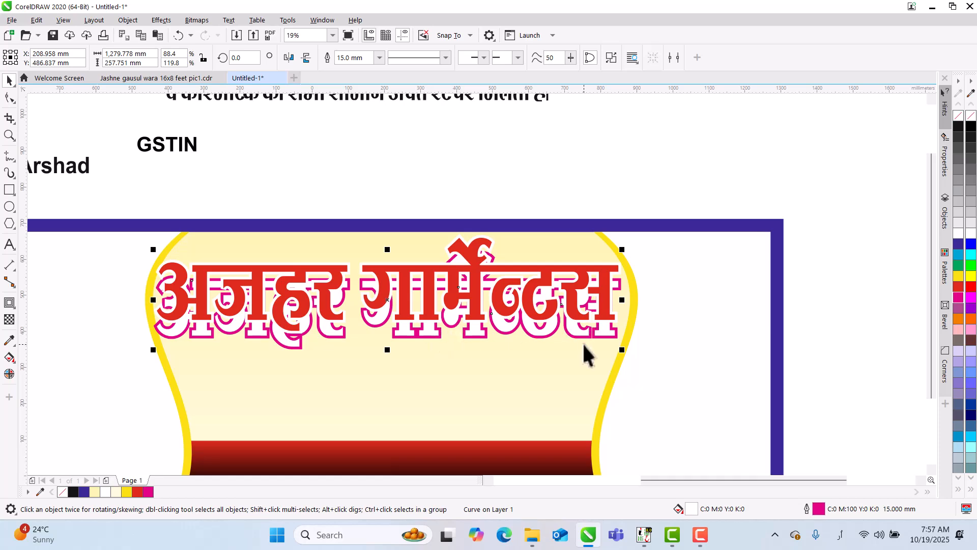
{"action": "left_click_drag", "start_coordinate": [622, 351], "coordinate": [545, 367]}
{"action": "left_click_drag", "start_coordinate": [413, 323], "coordinate": [414, 337]}
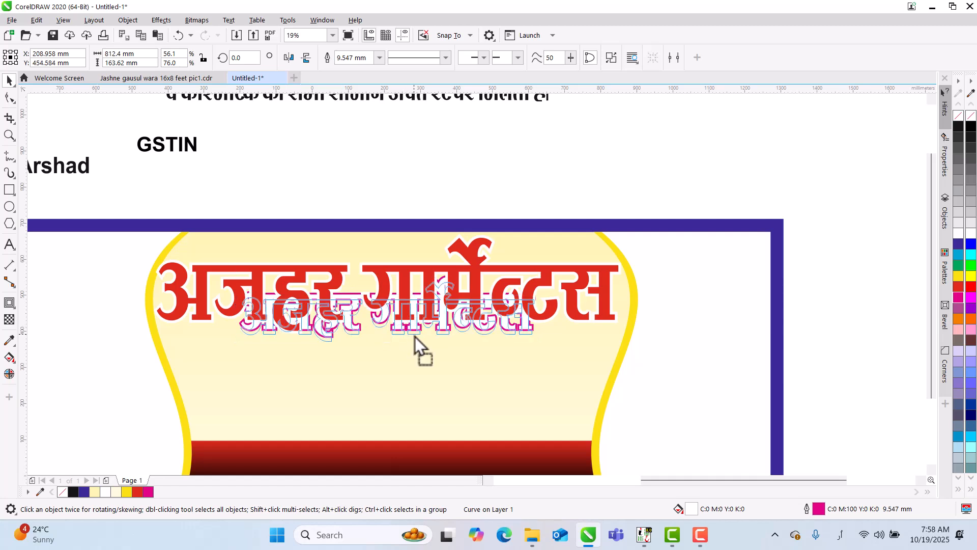
Blend the red heading into the smaller magenta-outlined copy to create a 3D extruded shadow effect.
{"action": "left_click", "coordinate": [414, 280]}
{"action": "left_click", "coordinate": [10, 304]}
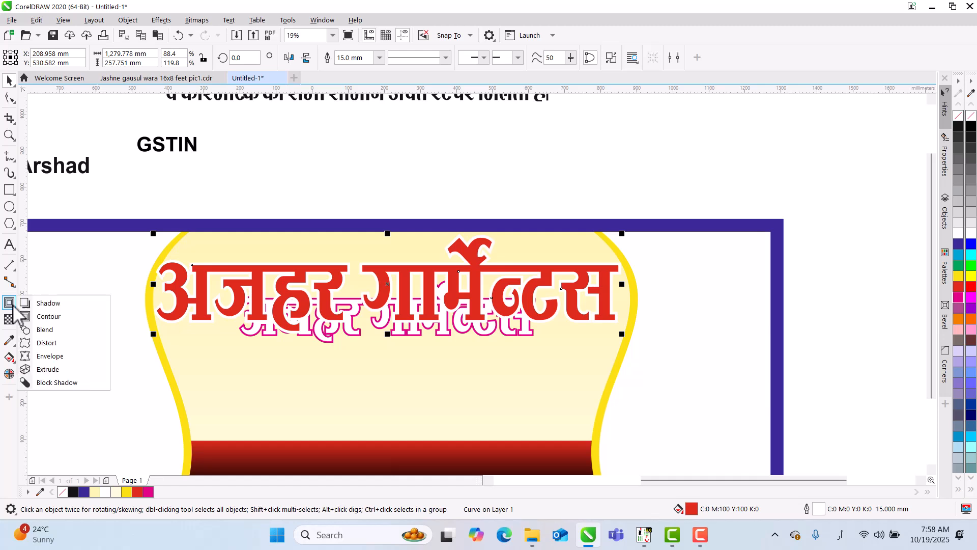
{"action": "left_click", "coordinate": [59, 331]}
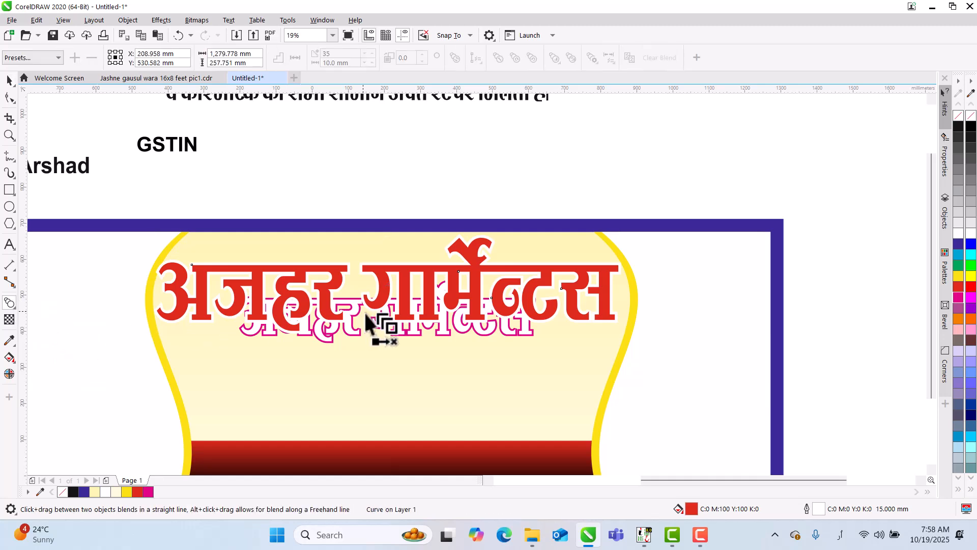
{"action": "left_click_drag", "start_coordinate": [411, 309], "coordinate": [404, 328]}
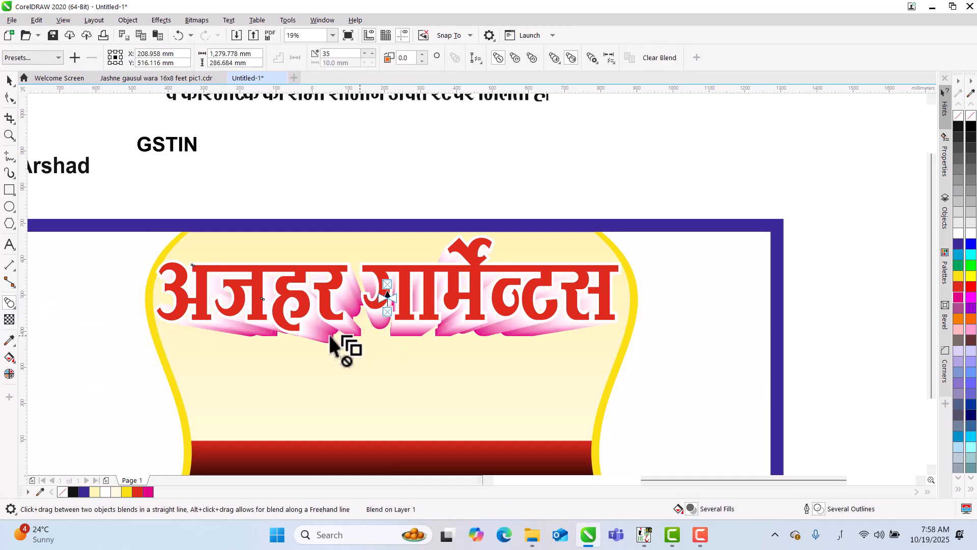
{"action": "left_click", "coordinate": [9, 80]}
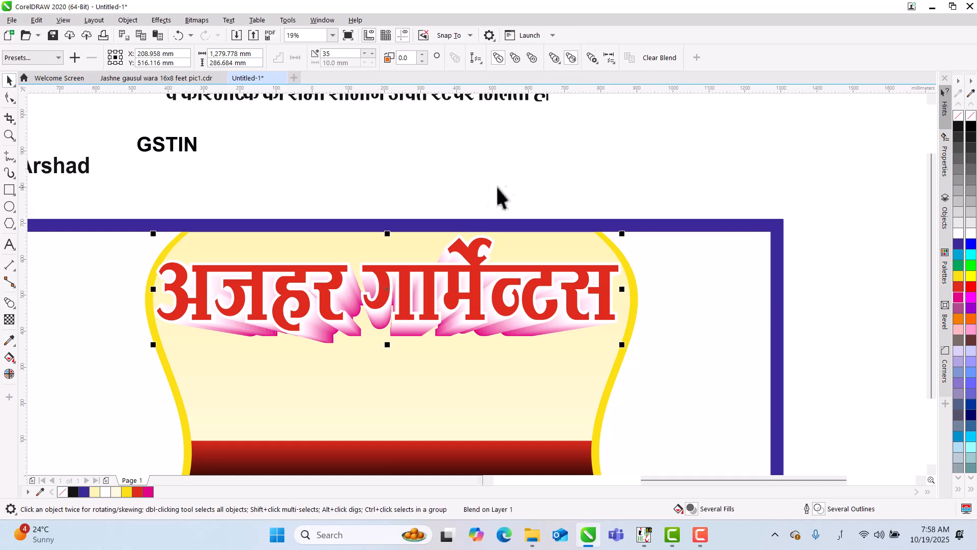
{"action": "left_click", "coordinate": [554, 181]}
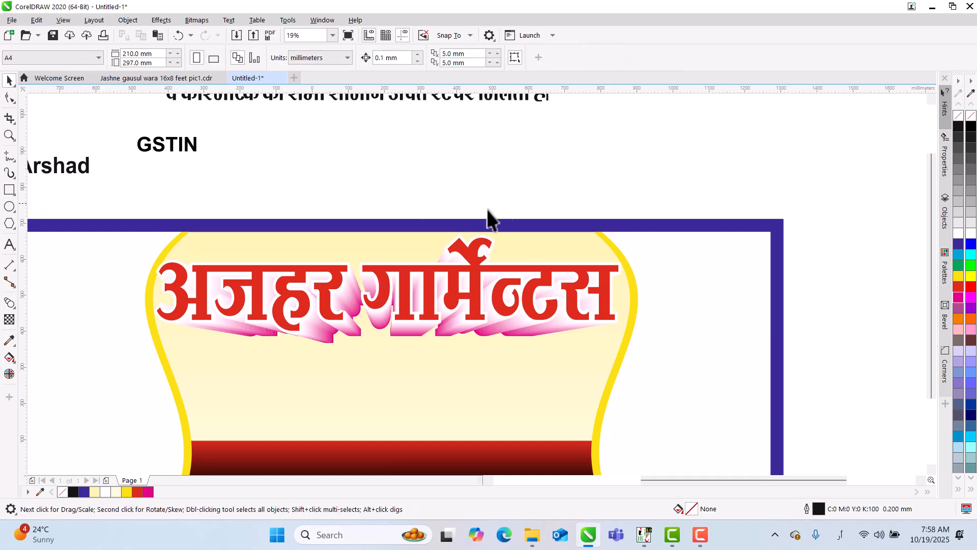
Apply a vertical fountain fill to the front heading running from red at its upper edge to blue at its lower edge.
{"action": "left_click", "coordinate": [430, 282]}
{"action": "key", "text": "g"}
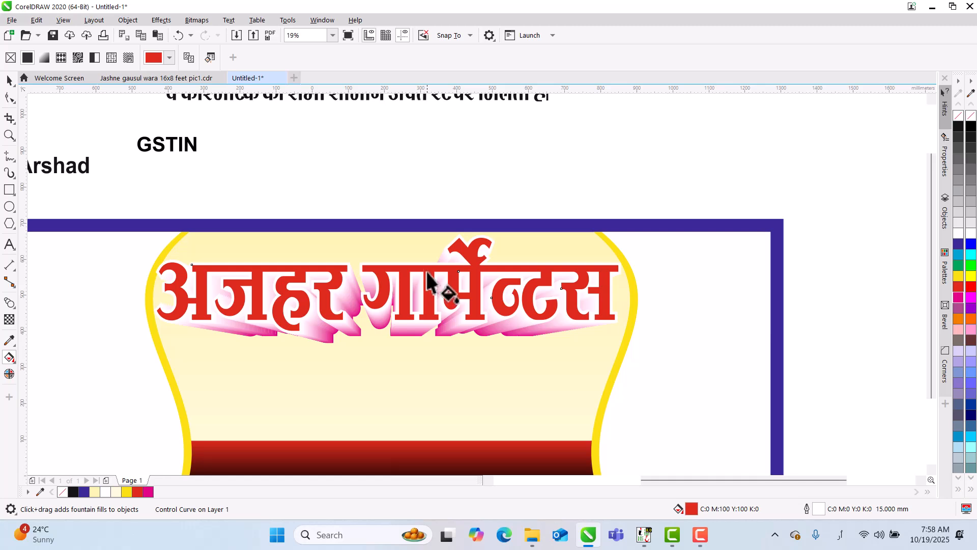
{"action": "left_click_drag", "start_coordinate": [429, 261], "coordinate": [429, 320]}
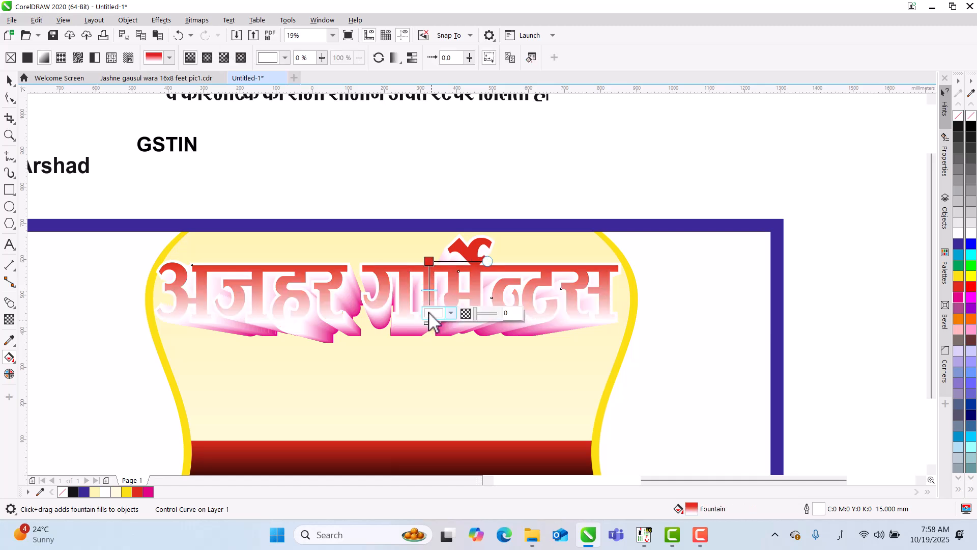
{"action": "left_click", "coordinate": [959, 245]}
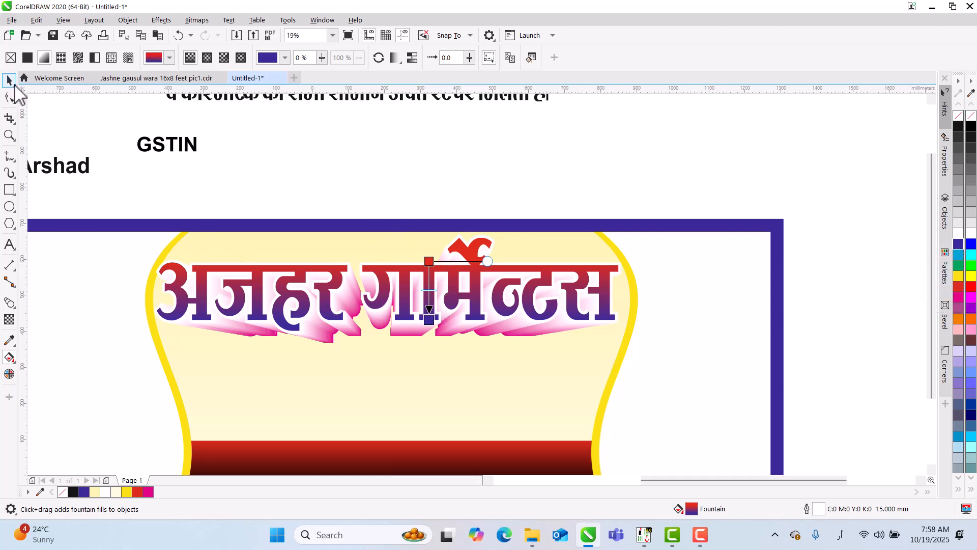
{"action": "left_click", "coordinate": [9, 81]}
Select the gradient heading together with its blend and group them.
{"action": "left_click_drag", "start_coordinate": [702, 166], "coordinate": [407, 367]}
{"action": "left_click_drag", "start_coordinate": [144, 385], "coordinate": [129, 390]}
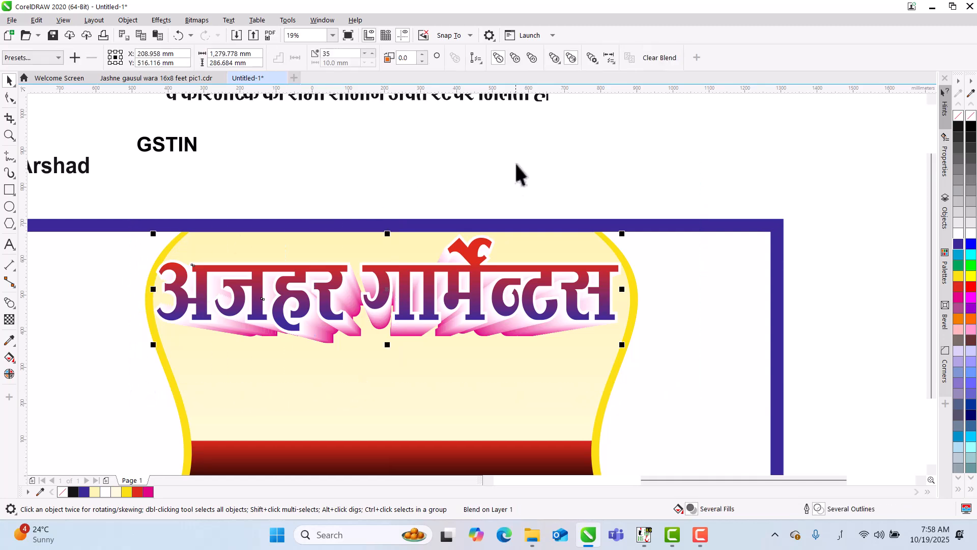
{"action": "key", "text": "ctrl+g"}
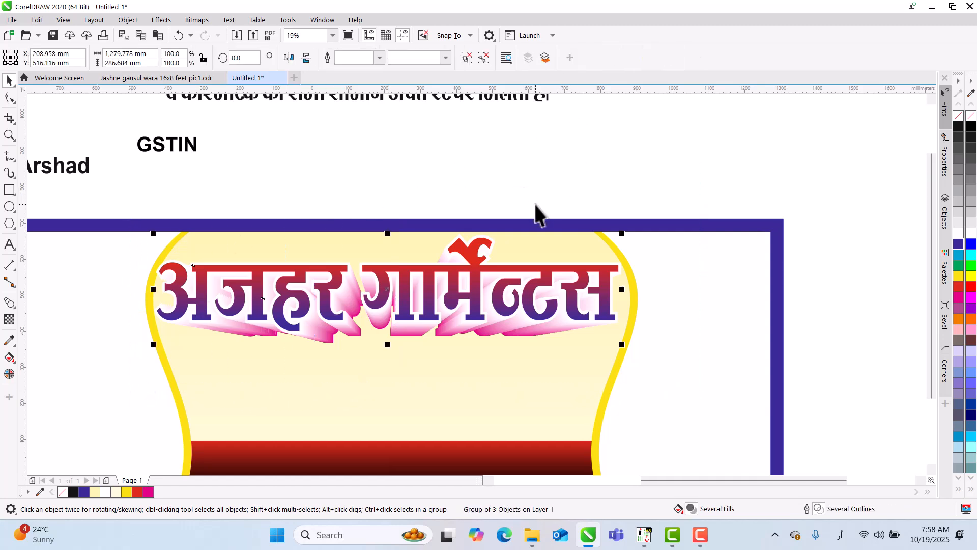
Scale the heading group down slightly and centre it horizontally within the blue border.
{"action": "left_click_drag", "start_coordinate": [150, 349], "coordinate": [157, 347]}
{"action": "left_click", "coordinate": [397, 394], "text": "shift"}
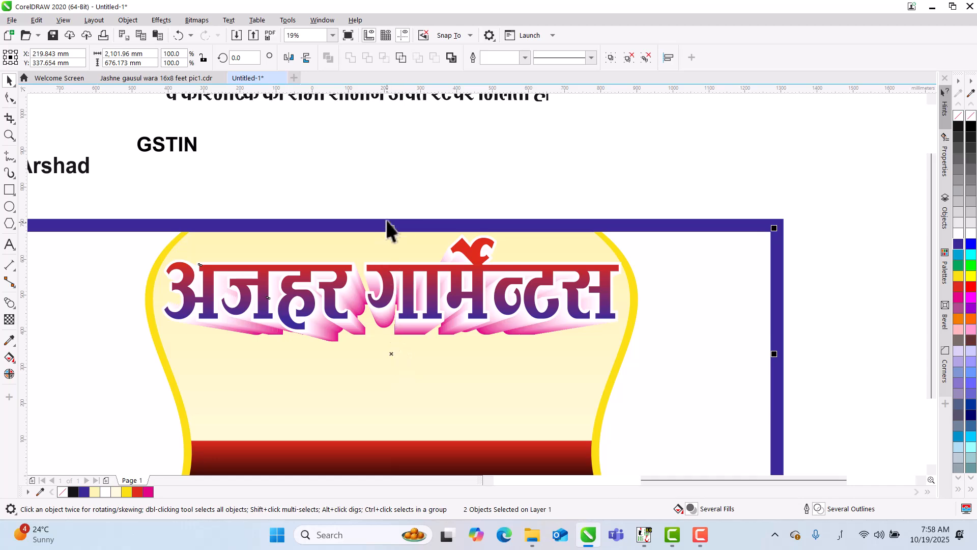
{"action": "left_click", "coordinate": [393, 170]}
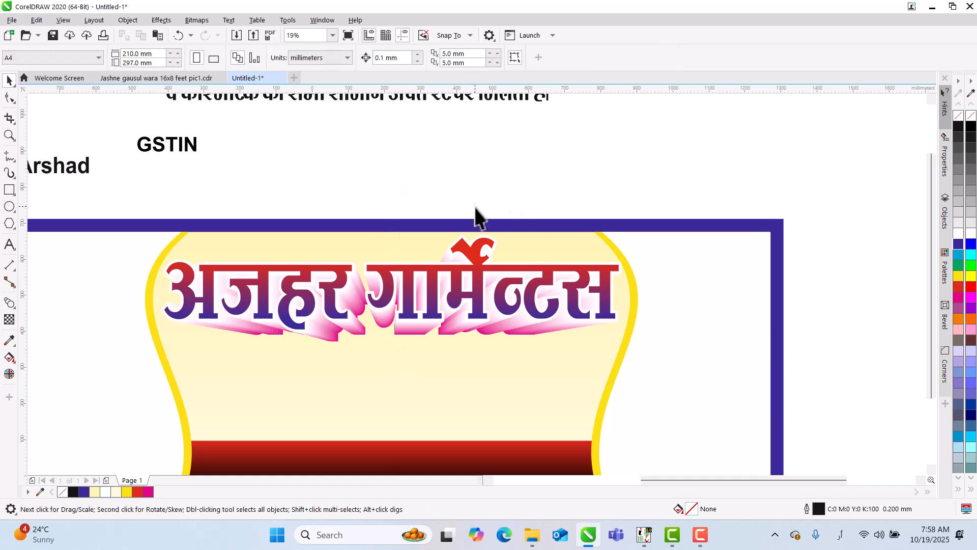
Move the two-line product description below the heading in the yellow panel and scale it to about 1160 by 110 mm.
{"action": "scroll", "coordinate": [474, 204], "scroll_direction": "down", "scroll_amount": 2}
{"action": "left_click", "coordinate": [585, 170]}
{"action": "left_click_drag", "start_coordinate": [502, 145], "coordinate": [530, 305]}
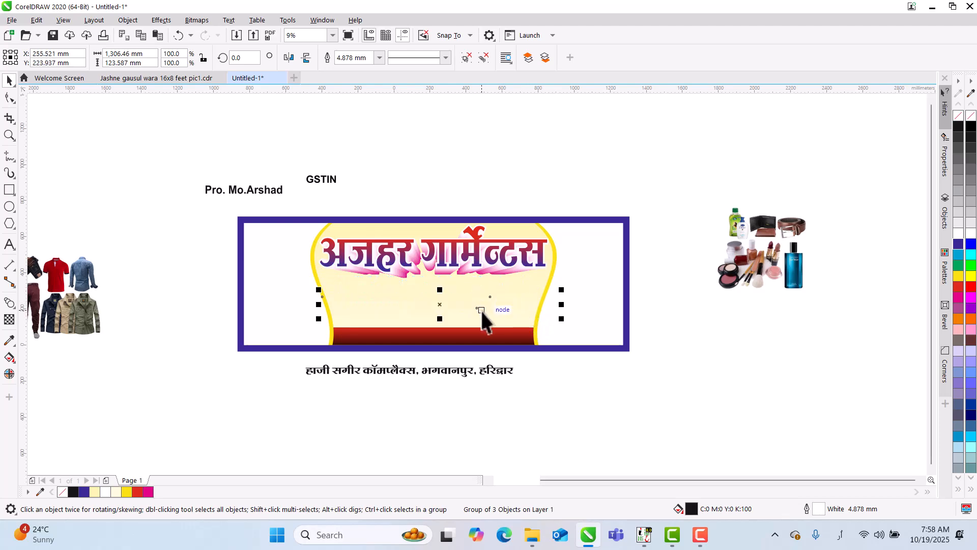
{"action": "scroll", "coordinate": [481, 309], "scroll_direction": "up", "scroll_amount": 2}
{"action": "left_click_drag", "start_coordinate": [637, 323], "coordinate": [609, 334]}
{"action": "left_click_drag", "start_coordinate": [447, 288], "coordinate": [409, 283]}
{"action": "scroll", "coordinate": [377, 280], "scroll_direction": "down", "scroll_amount": 2}
{"action": "scroll", "coordinate": [374, 291], "scroll_direction": "up", "scroll_amount": 4}
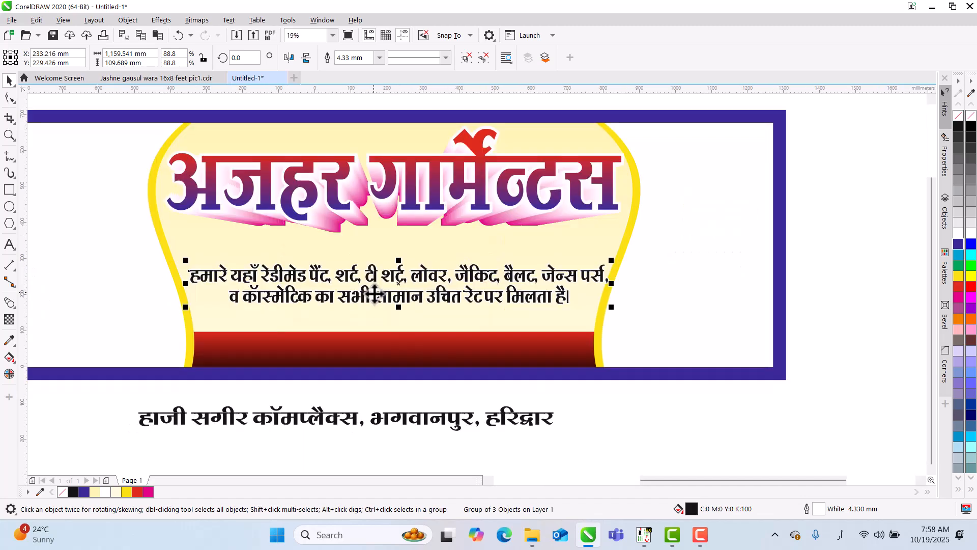
Stretch the product description taller between the heading and the red strip, and centre it horizontally within the blue border.
{"action": "key", "text": "F4"}
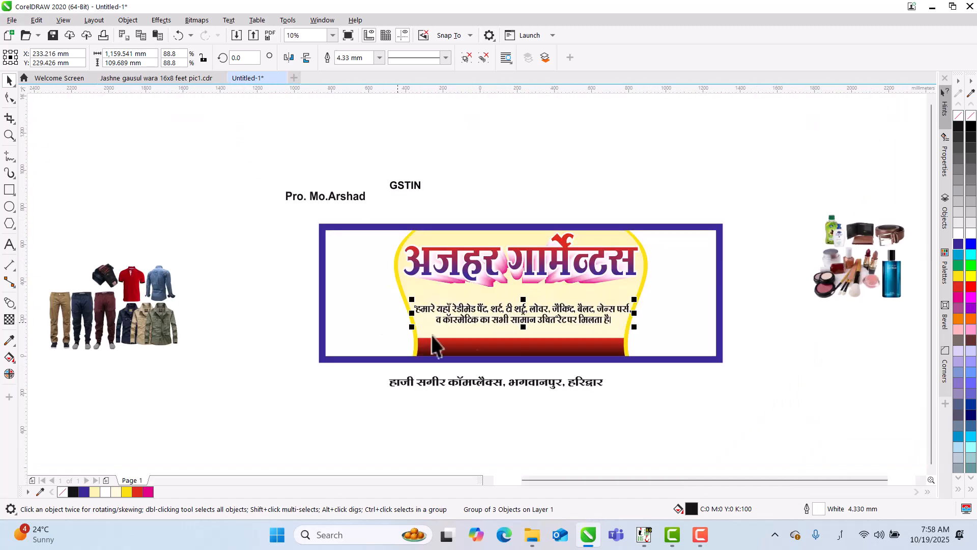
{"action": "scroll", "coordinate": [525, 297], "scroll_direction": "up", "scroll_amount": 4}
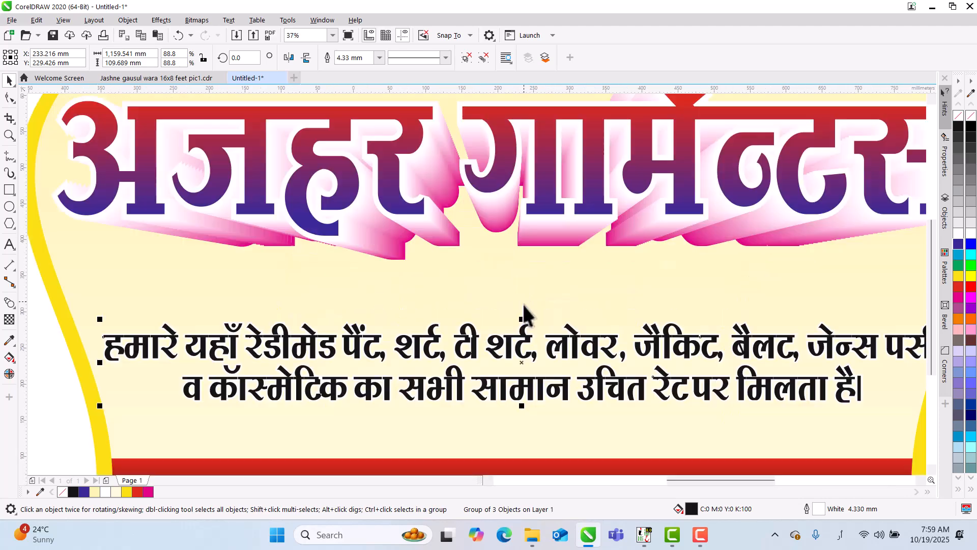
{"action": "left_click_drag", "start_coordinate": [525, 296], "coordinate": [524, 280]}
{"action": "left_click_drag", "start_coordinate": [524, 379], "coordinate": [523, 407]}
{"action": "left_click", "coordinate": [491, 298], "text": "shift"}
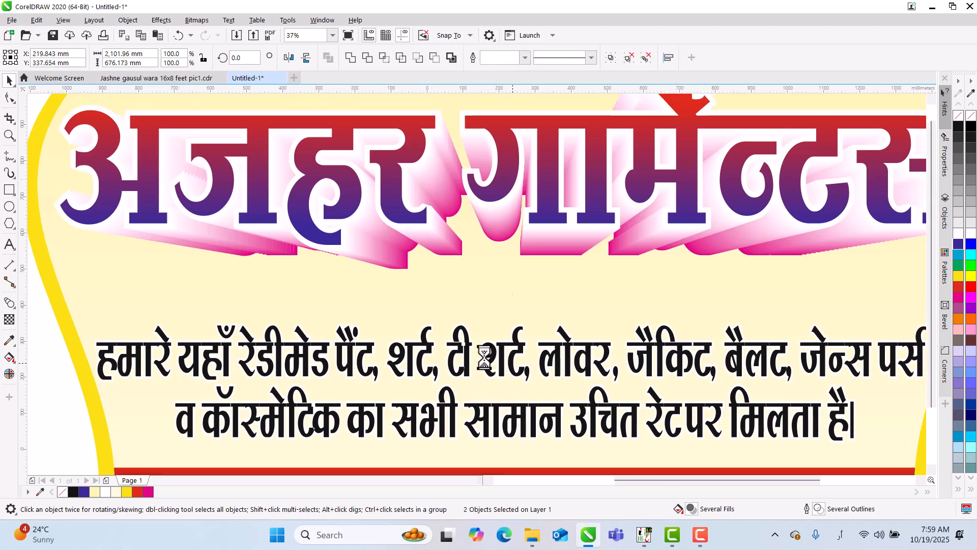
{"action": "scroll", "coordinate": [478, 350], "scroll_direction": "down", "scroll_amount": 4}
{"action": "left_click", "coordinate": [548, 220]}
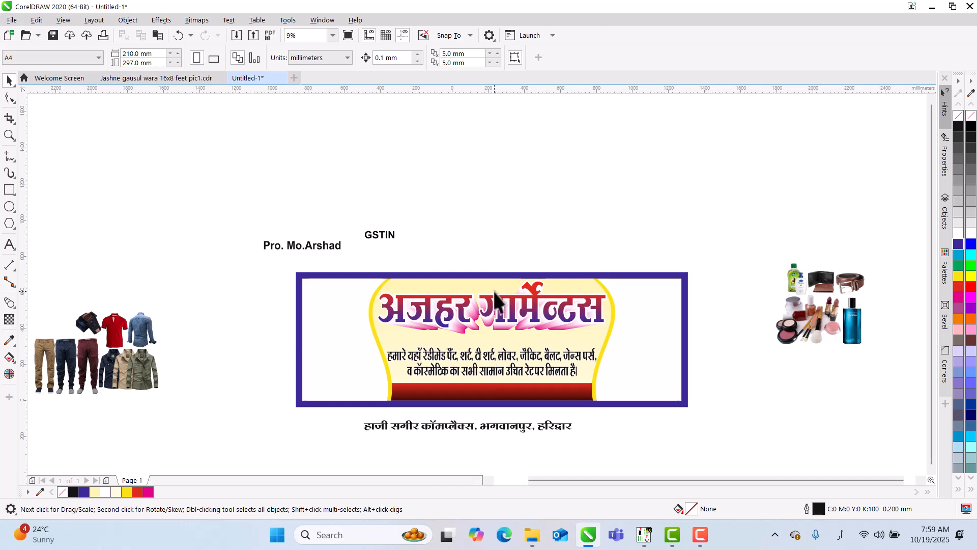
Move the GSTIN label into the yellow panel's upper-left corner, just above the start of the heading.
{"action": "left_click", "coordinate": [310, 246]}
{"action": "left_click", "coordinate": [381, 236]}
{"action": "scroll", "coordinate": [386, 248], "scroll_direction": "up", "scroll_amount": 4}
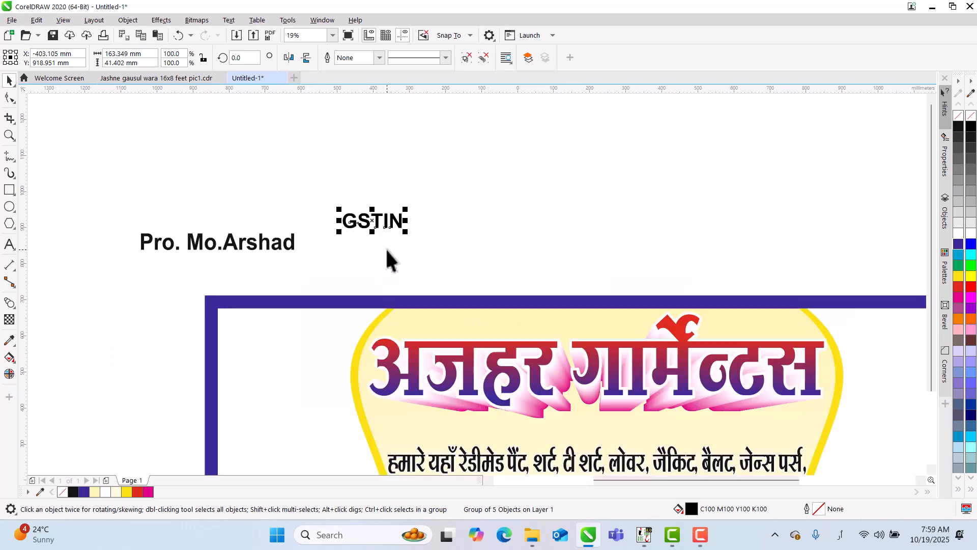
{"action": "left_click_drag", "start_coordinate": [392, 207], "coordinate": [484, 399]}
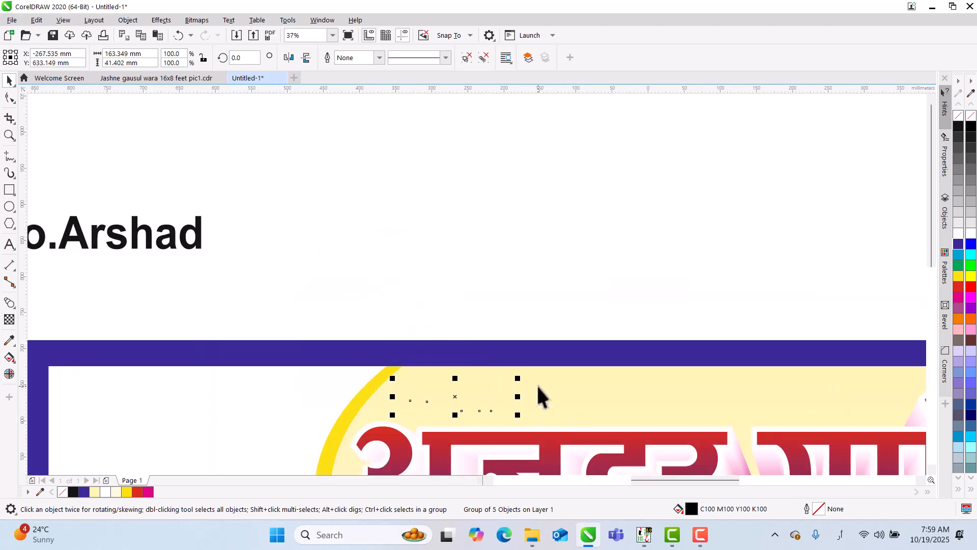
{"action": "key", "text": "F4"}
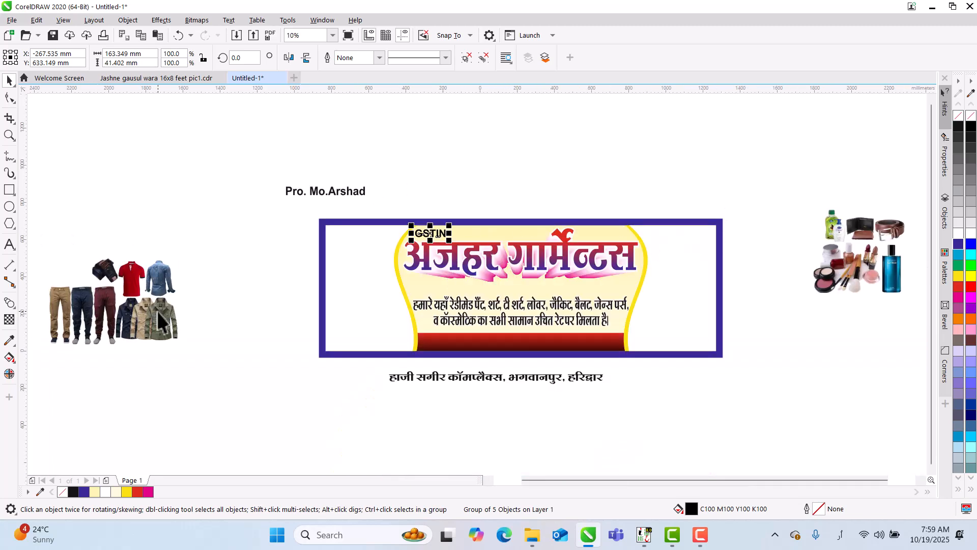
Centre the address line on the red strip at the bottom of the yellow panel.
{"action": "left_click", "coordinate": [557, 378]}
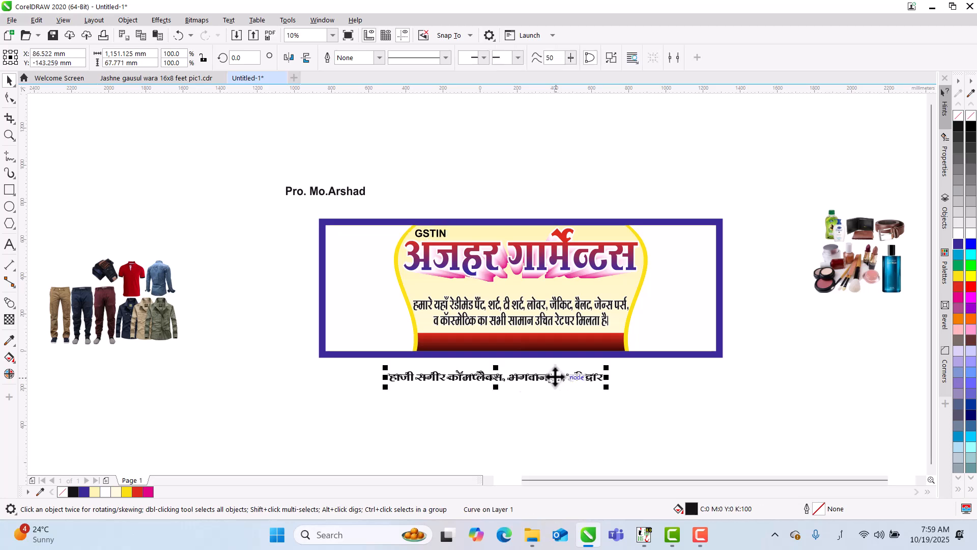
{"action": "left_click", "coordinate": [540, 342], "text": "shift"}
{"action": "key", "text": "e"}
{"action": "left_click", "coordinate": [560, 423]}
{"action": "scroll", "coordinate": [588, 353], "scroll_direction": "up", "scroll_amount": 3}
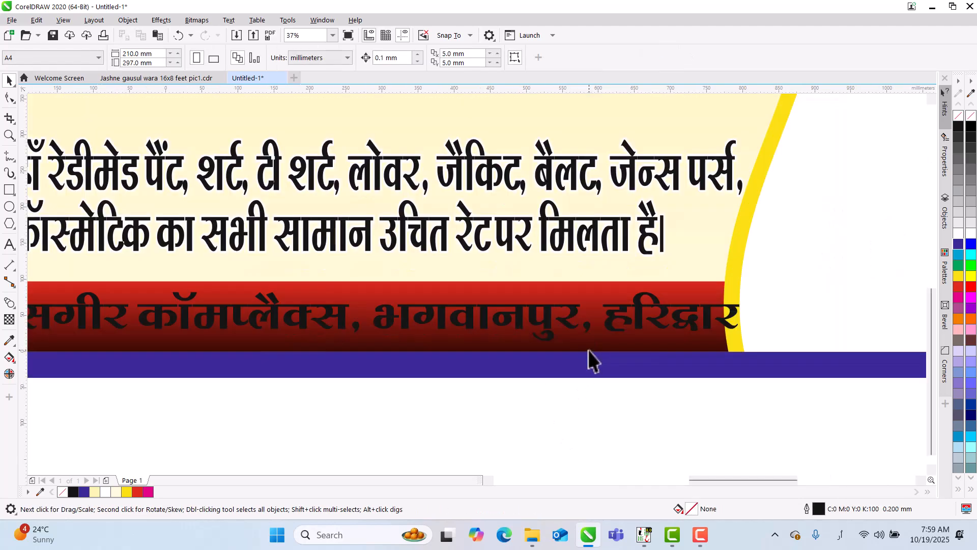
Fill the address line with yellow and scale it down to about 1074 by 63 mm within the red strip.
{"action": "left_click", "coordinate": [571, 314]}
{"action": "left_click", "coordinate": [959, 276]}
{"action": "left_click_drag", "start_coordinate": [743, 344], "coordinate": [713, 345]}
{"action": "scroll", "coordinate": [710, 346], "scroll_direction": "down", "scroll_amount": 2}
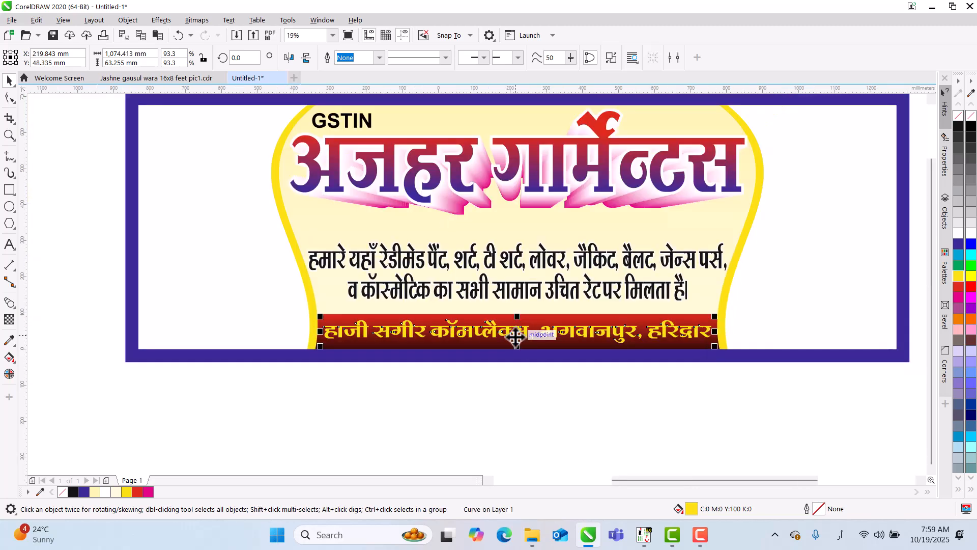
{"action": "left_click", "coordinate": [541, 412]}
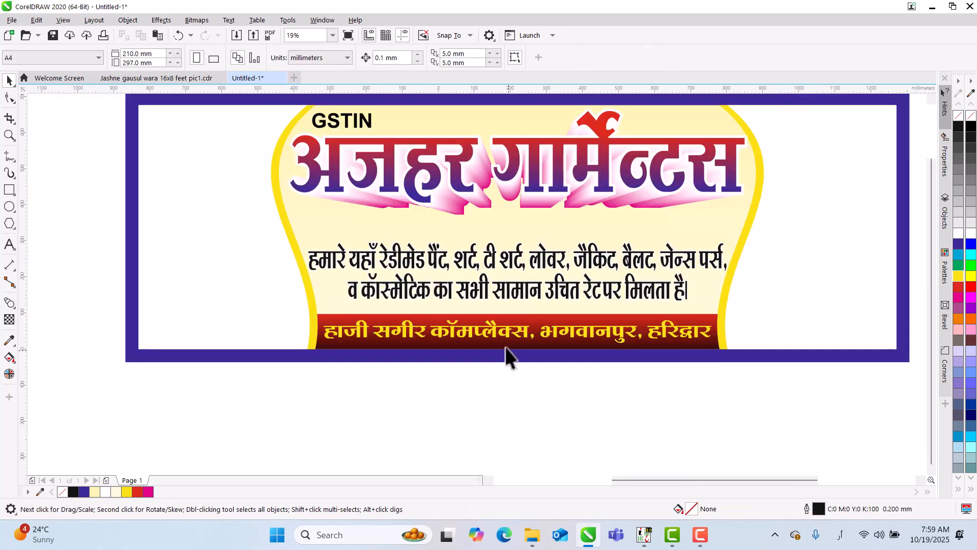
Stretch the heading group taller, down towards the product description.
{"action": "left_click", "coordinate": [508, 188]}
{"action": "left_click_drag", "start_coordinate": [517, 214], "coordinate": [518, 239]}
{"action": "scroll", "coordinate": [516, 238], "scroll_direction": "down", "scroll_amount": 1}
{"action": "left_click", "coordinate": [550, 371]}
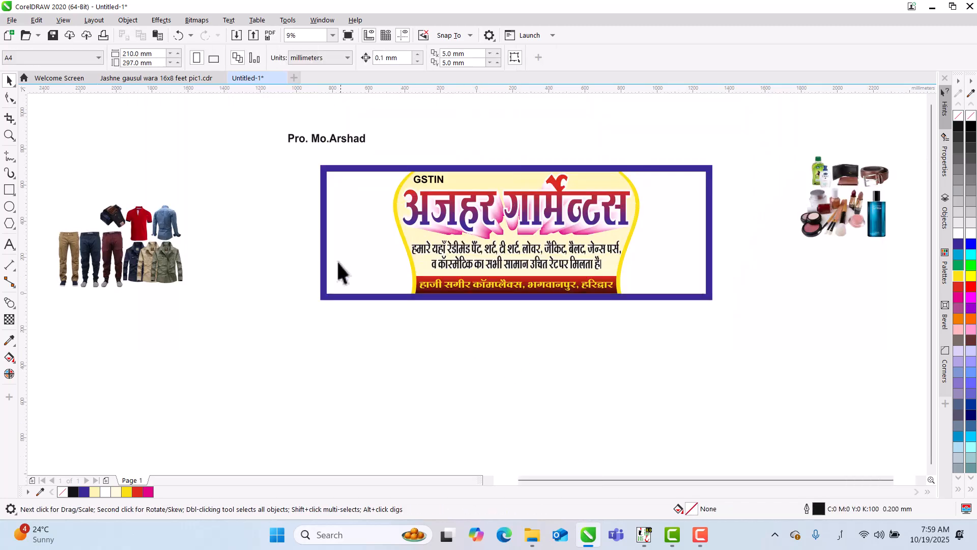
PowerClip the group of clothing images inside the white area between the blue border and the yellow panel's left curve.
{"action": "left_click_drag", "start_coordinate": [37, 353], "coordinate": [38, 353]}
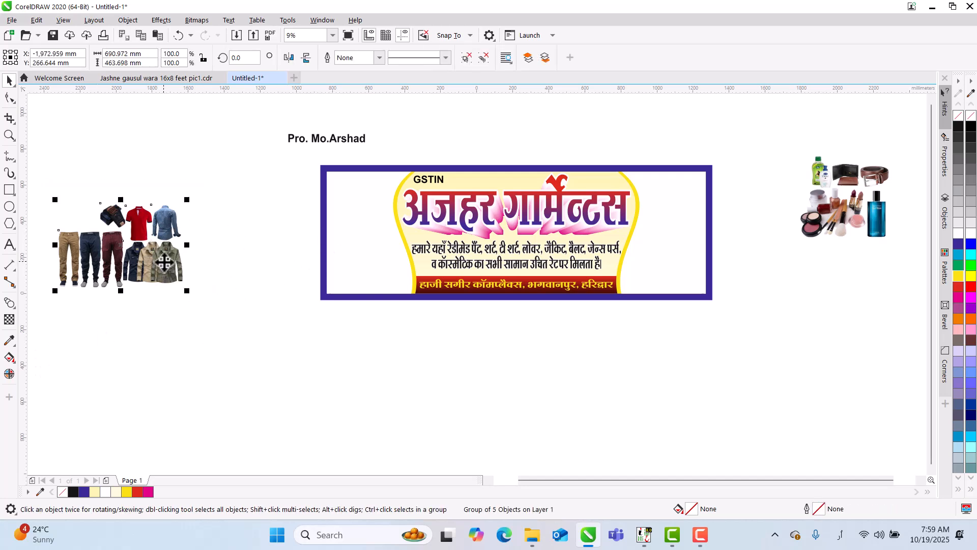
{"action": "left_click", "coordinate": [225, 172]}
{"action": "left_click_drag", "start_coordinate": [45, 347], "coordinate": [38, 350]}
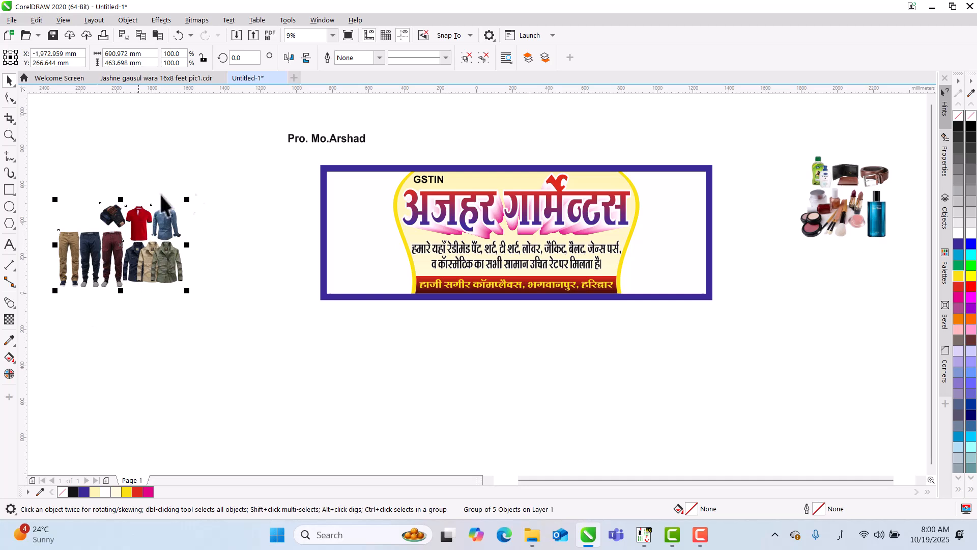
{"action": "right_click", "coordinate": [165, 252]}
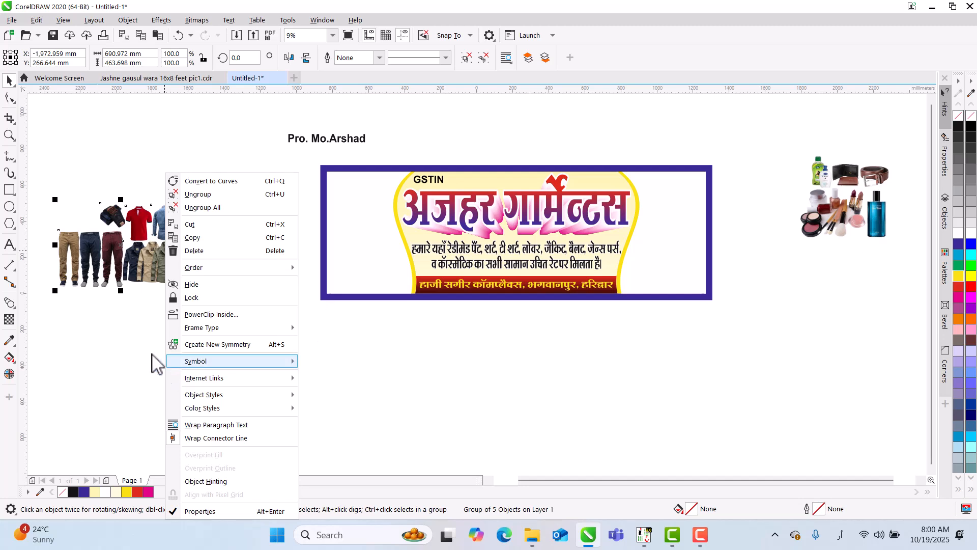
{"action": "left_click", "coordinate": [209, 314]}
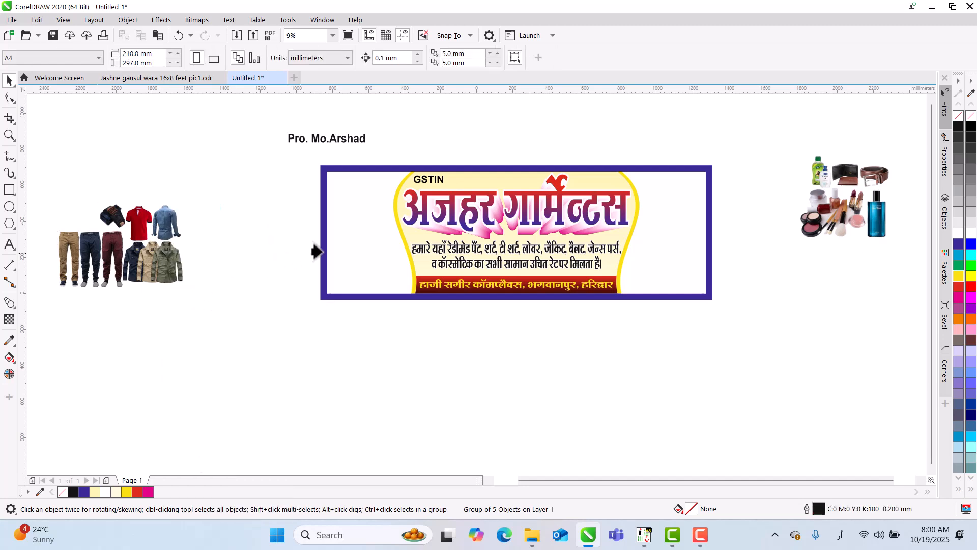
{"action": "left_click", "coordinate": [342, 225]}
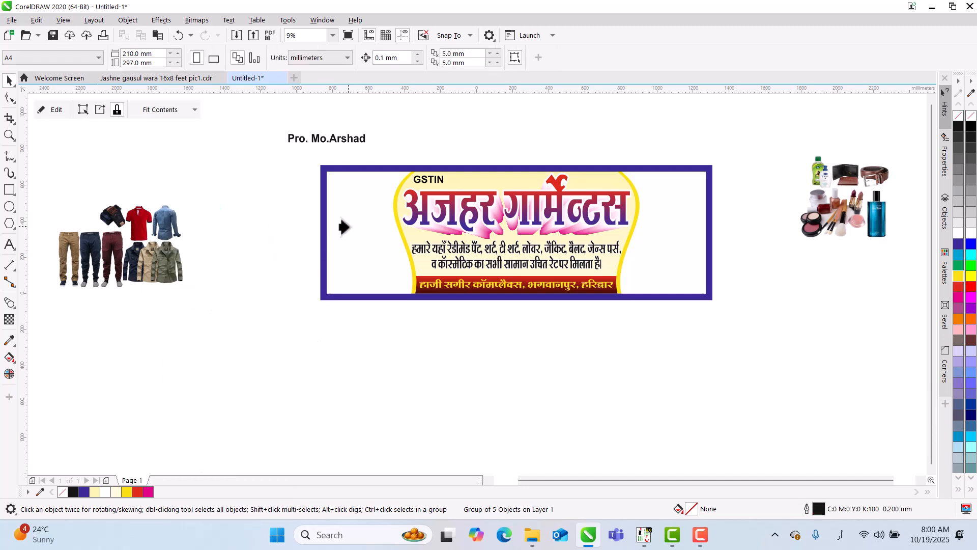
Open the left PowerClip's contents for editing, shift the clothing group over the area and ungroup it.
{"action": "left_click", "coordinate": [55, 109]}
{"action": "left_click_drag", "start_coordinate": [382, 258], "coordinate": [362, 274]}
{"action": "left_click", "coordinate": [467, 58]}
{"action": "left_click", "coordinate": [408, 347]}
{"action": "scroll", "coordinate": [372, 233], "scroll_direction": "up", "scroll_amount": 2}
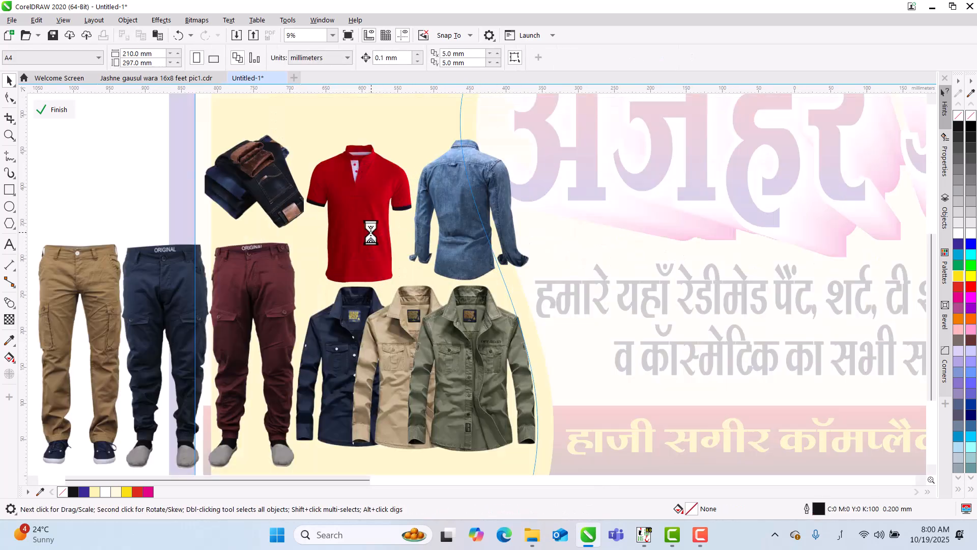
Shift the folded jeans aside and move the red T-shirt and blue denim shirt together to the top of the left area.
{"action": "left_click", "coordinate": [443, 214]}
{"action": "left_click", "coordinate": [255, 178]}
{"action": "scroll", "coordinate": [255, 178], "scroll_direction": "down", "scroll_amount": 1}
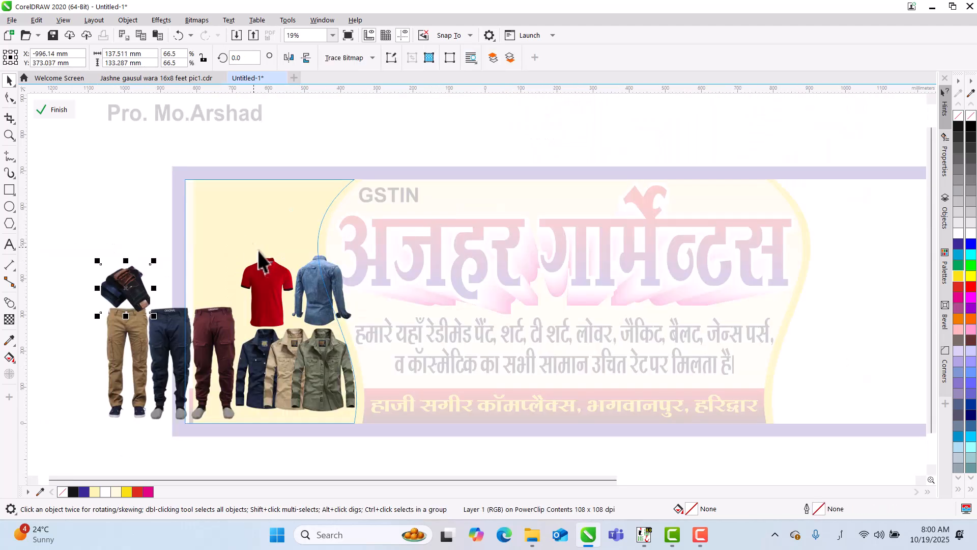
{"action": "left_click", "coordinate": [266, 279]}
{"action": "left_click", "coordinate": [329, 276], "text": "shift"}
{"action": "left_click_drag", "start_coordinate": [328, 276], "coordinate": [297, 205]}
Place the three jackets below the shirts and the three trousers beneath them in the left area.
{"action": "left_click_drag", "start_coordinate": [129, 285], "coordinate": [84, 219]}
{"action": "left_click_drag", "start_coordinate": [164, 338], "coordinate": [75, 396]}
{"action": "left_click_drag", "start_coordinate": [279, 363], "coordinate": [264, 308]}
{"action": "left_click_drag", "start_coordinate": [127, 415], "coordinate": [266, 369]}
{"action": "scroll", "coordinate": [308, 423], "scroll_direction": "up", "scroll_amount": 2}
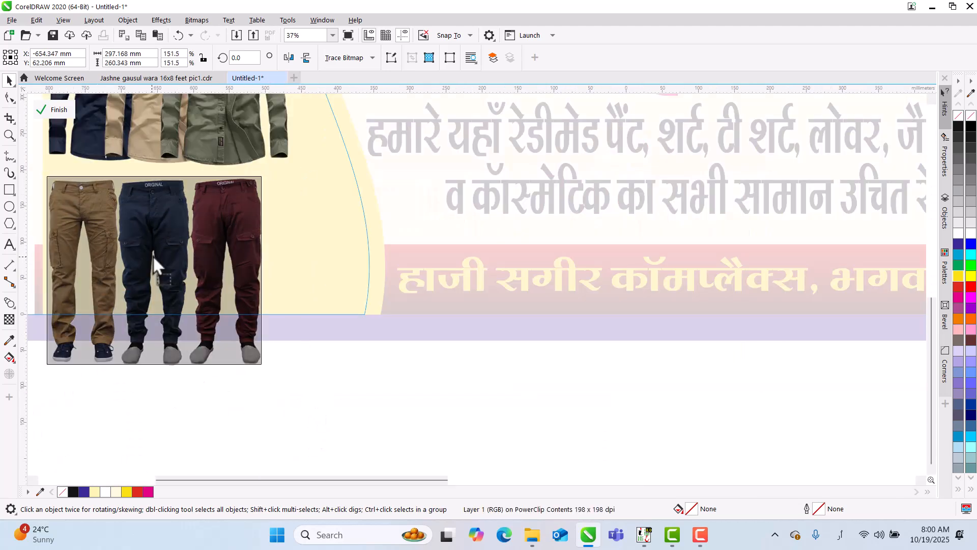
{"action": "scroll", "coordinate": [153, 254], "scroll_direction": "down", "scroll_amount": 2}
Place the folded jeans to the right of the trousers and finish editing the left PowerClip.
{"action": "left_click_drag", "start_coordinate": [88, 200], "coordinate": [221, 289]}
{"action": "scroll", "coordinate": [221, 289], "scroll_direction": "up", "scroll_amount": 2}
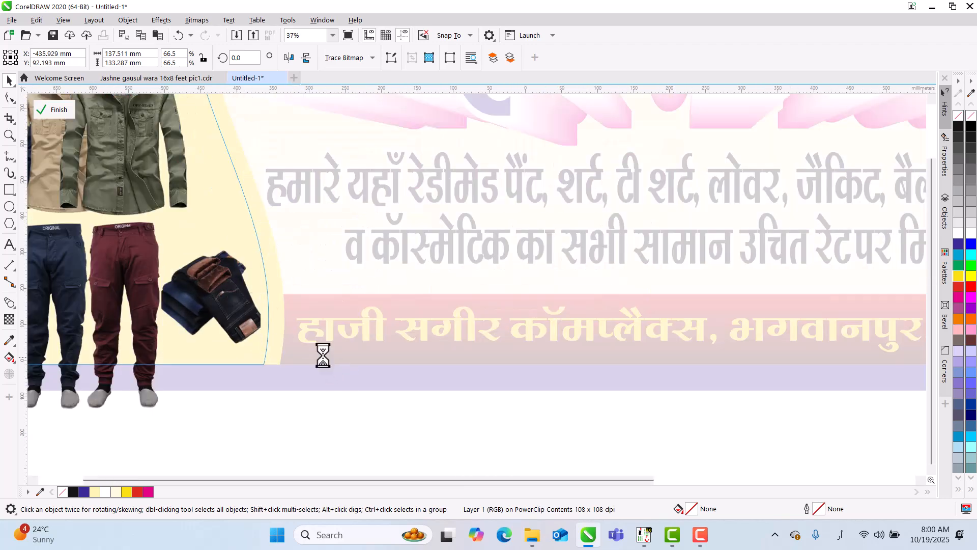
{"action": "scroll", "coordinate": [321, 356], "scroll_direction": "down", "scroll_amount": 1}
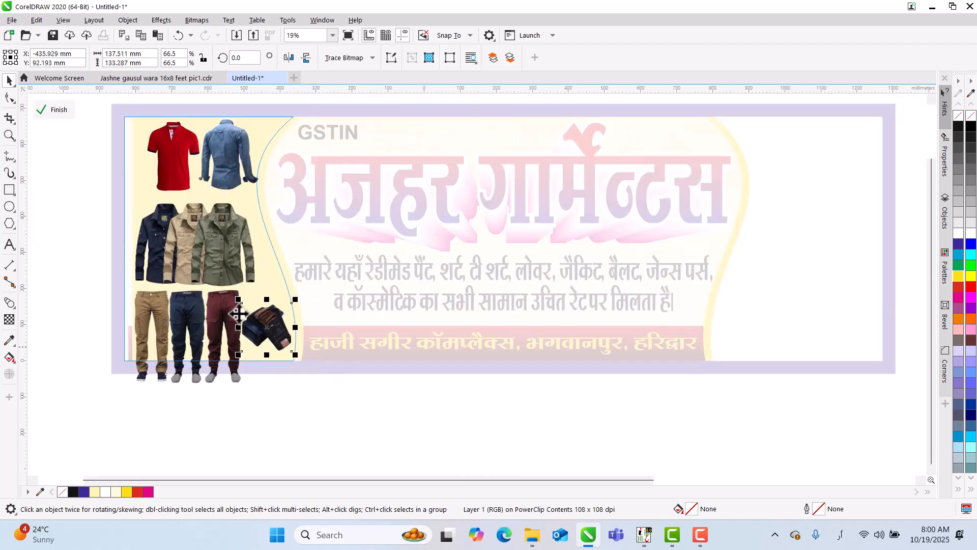
{"action": "left_click", "coordinate": [59, 112]}
{"action": "scroll", "coordinate": [254, 370], "scroll_direction": "down", "scroll_amount": 1}
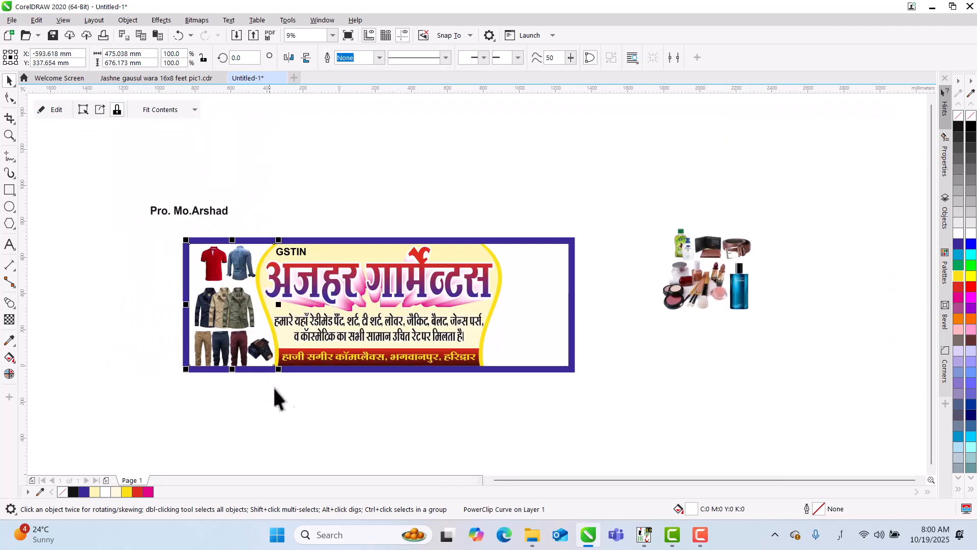
Reopen the left PowerClip's contents and enlarge the T-shirt and denim shirt together to about 336 by 206 mm.
{"action": "left_click", "coordinate": [52, 110]}
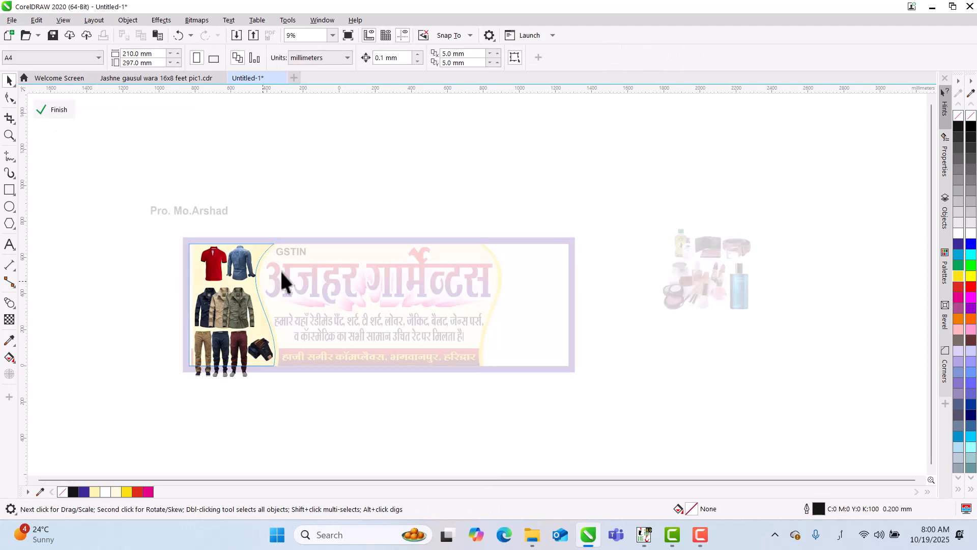
{"action": "scroll", "coordinate": [213, 265], "scroll_direction": "up", "scroll_amount": 2}
{"action": "left_click", "coordinate": [214, 263], "text": "shift"}
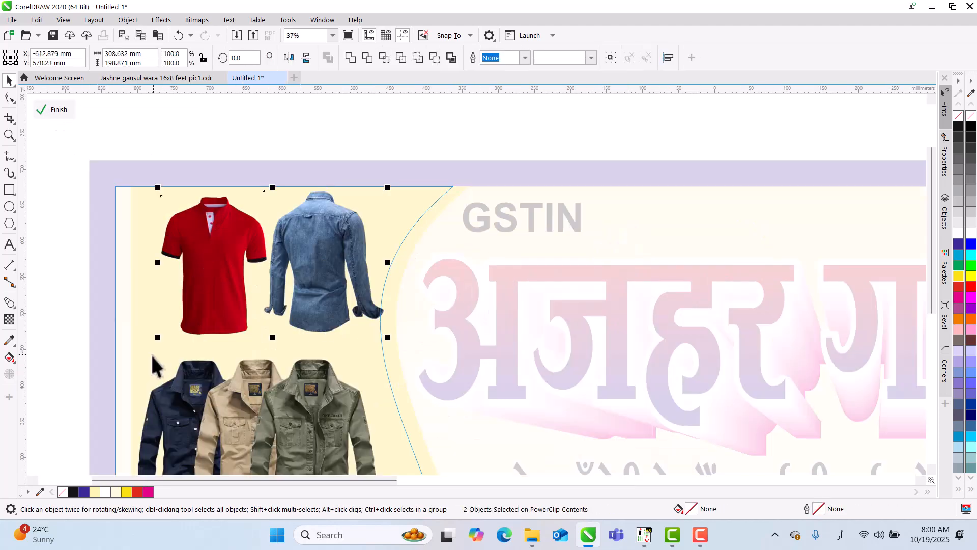
{"action": "left_click_drag", "start_coordinate": [159, 338], "coordinate": [151, 354]}
{"action": "left_click_drag", "start_coordinate": [149, 270], "coordinate": [136, 288]}
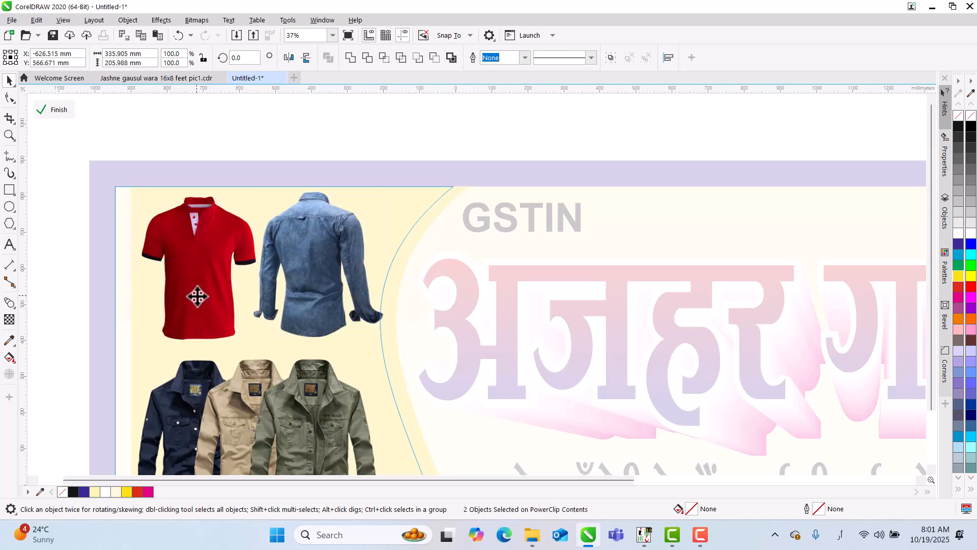
Stretch the three jackets slightly wider towards the curve and finish editing the left PowerClip.
{"action": "scroll", "coordinate": [198, 299], "scroll_direction": "down", "scroll_amount": 1}
{"action": "left_click", "coordinate": [288, 375]}
{"action": "left_click_drag", "start_coordinate": [291, 369], "coordinate": [299, 376]}
{"action": "left_click", "coordinate": [266, 208], "text": "ctrl"}
{"action": "left_click", "coordinate": [266, 208]}
{"action": "scroll", "coordinate": [105, 308], "scroll_direction": "down", "scroll_amount": 2}
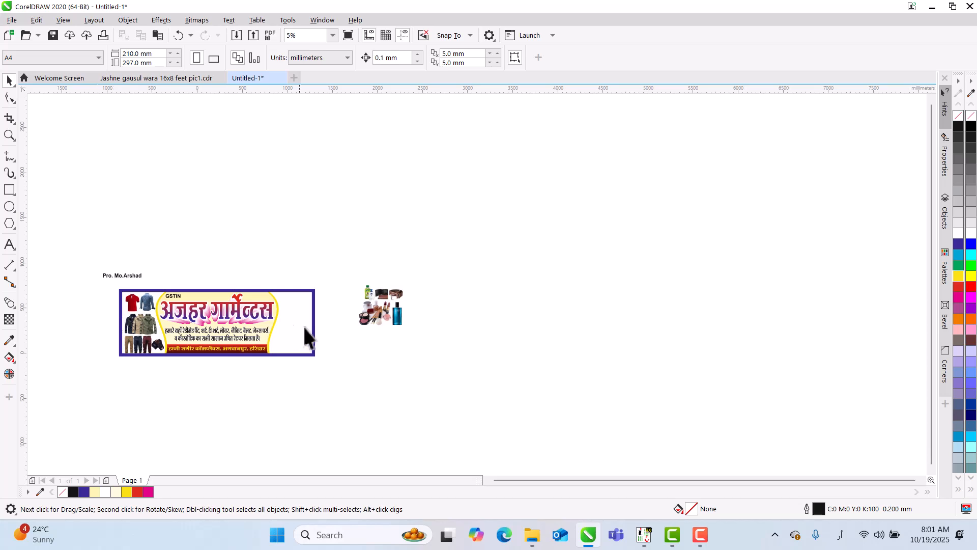
Move the five cosmetics and accessories images over the banner's right end and PowerClip them inside the right area.
{"action": "left_click_drag", "start_coordinate": [429, 360], "coordinate": [429, 359]}
{"action": "left_click_drag", "start_coordinate": [400, 315], "coordinate": [308, 334]}
{"action": "scroll", "coordinate": [307, 334], "scroll_direction": "up", "scroll_amount": 2}
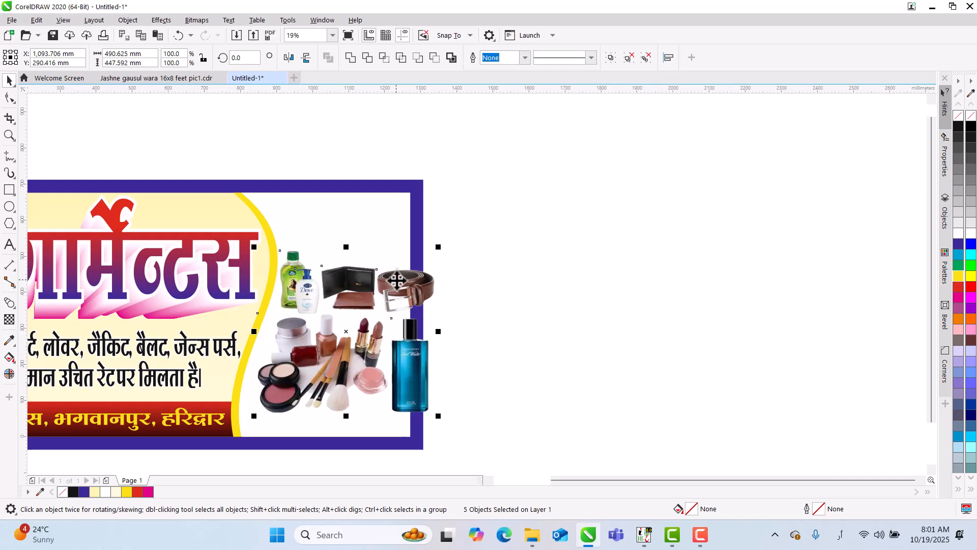
{"action": "right_click", "coordinate": [397, 280]}
{"action": "left_click", "coordinate": [452, 343]}
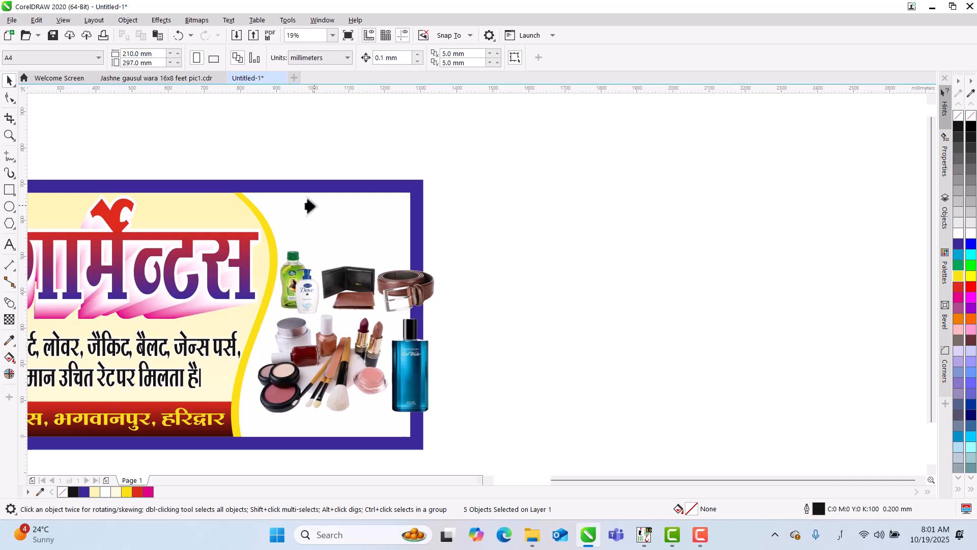
{"action": "left_click", "coordinate": [309, 207]}
Open the right PowerClip's contents, set the perfume bottle aside and enlarge the makeup set at the bottom of the area.
{"action": "left_click", "coordinate": [58, 108]}
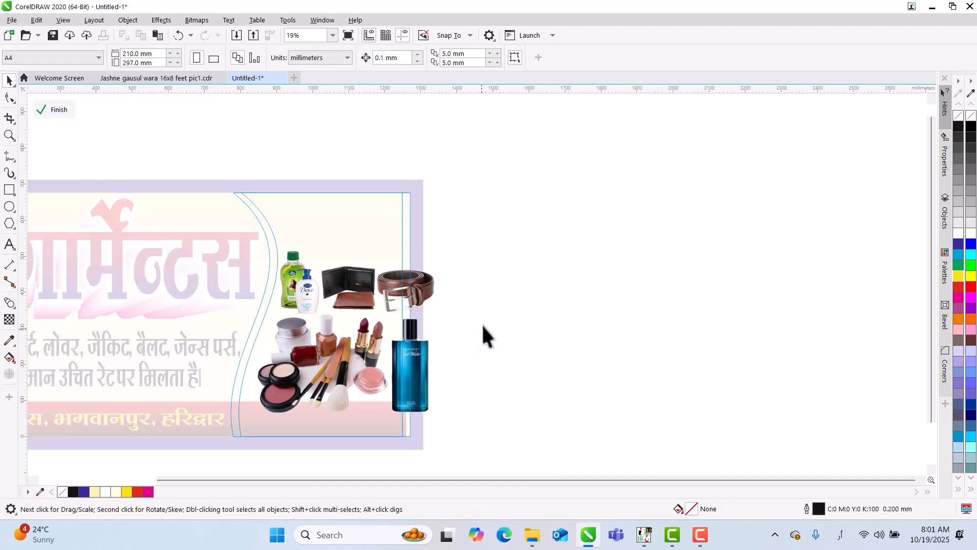
{"action": "left_click_drag", "start_coordinate": [435, 359], "coordinate": [510, 359]}
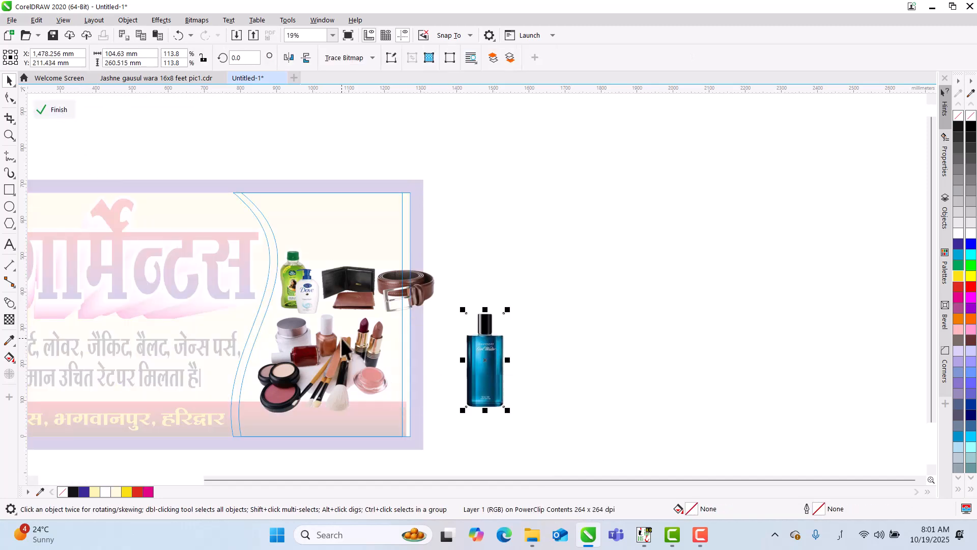
{"action": "left_click", "coordinate": [323, 383]}
{"action": "left_click_drag", "start_coordinate": [254, 416], "coordinate": [245, 423]}
{"action": "left_click_drag", "start_coordinate": [392, 423], "coordinate": [406, 444]}
Arrange the belt and wallet along the top of the right area, with the perfume below the belt.
{"action": "left_click", "coordinate": [416, 292]}
{"action": "left_click_drag", "start_coordinate": [416, 293], "coordinate": [380, 223]}
{"action": "left_click_drag", "start_coordinate": [490, 365], "coordinate": [304, 221]}
{"action": "scroll", "coordinate": [372, 214], "scroll_direction": "up", "scroll_amount": 2}
{"action": "left_click_drag", "start_coordinate": [141, 197], "coordinate": [119, 186]}
{"action": "scroll", "coordinate": [337, 236], "scroll_direction": "down", "scroll_amount": 2}
{"action": "scroll", "coordinate": [349, 227], "scroll_direction": "up", "scroll_amount": 2}
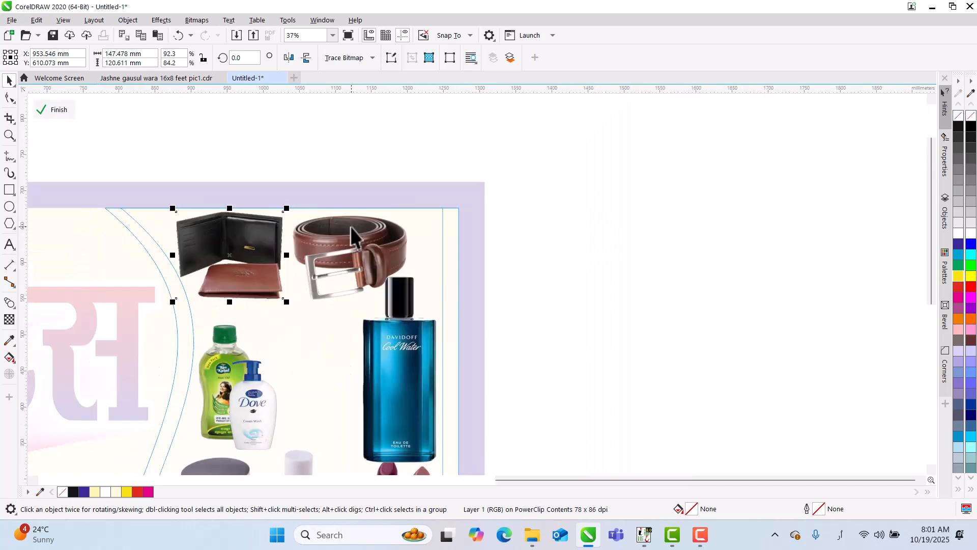
Fit the belt, perfume and lotion bottles together in the upper right area and finish editing the right PowerClip.
{"action": "left_click_drag", "start_coordinate": [366, 261], "coordinate": [358, 258]}
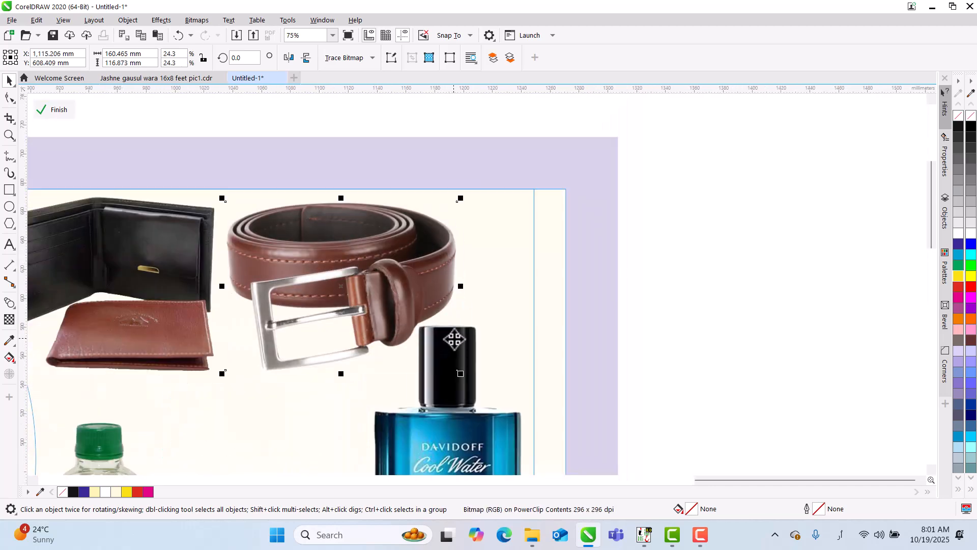
{"action": "scroll", "coordinate": [455, 280], "scroll_direction": "down", "scroll_amount": 3}
{"action": "left_click_drag", "start_coordinate": [387, 357], "coordinate": [423, 348]}
{"action": "left_click", "coordinate": [446, 346]}
{"action": "left_click", "coordinate": [48, 128]}
{"action": "left_click", "coordinate": [49, 110]}
{"action": "scroll", "coordinate": [648, 362], "scroll_direction": "down", "scroll_amount": 3}
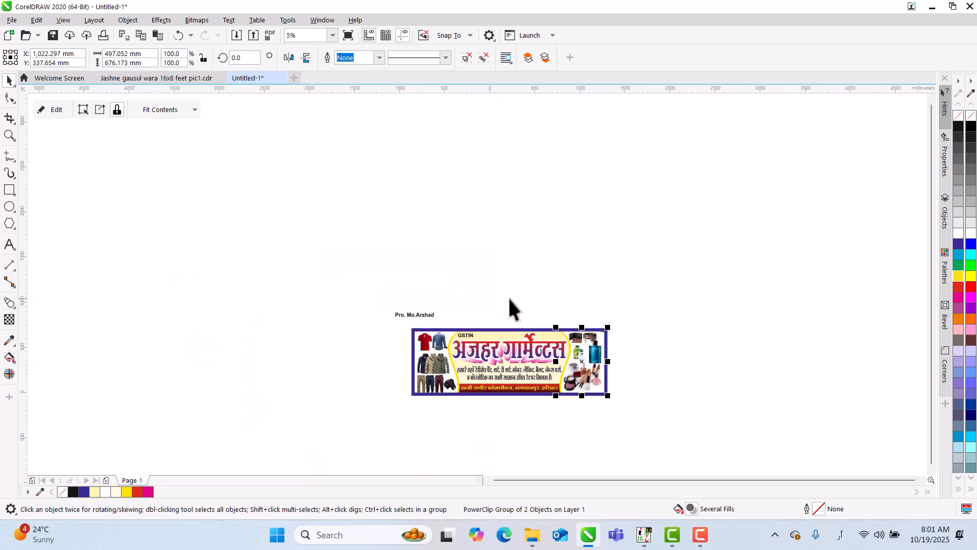
Move the proprietor name label into the yellow panel's upper-right corner, above the end of the heading.
{"action": "left_click", "coordinate": [385, 312]}
{"action": "left_click", "coordinate": [415, 315]}
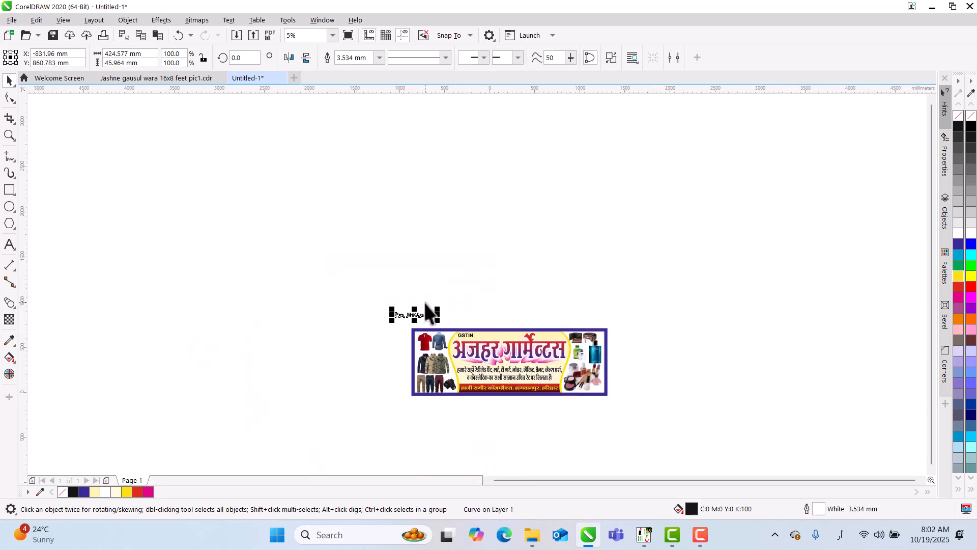
{"action": "scroll", "coordinate": [493, 326], "scroll_direction": "up", "scroll_amount": 3}
{"action": "left_click_drag", "start_coordinate": [249, 281], "coordinate": [760, 368]}
{"action": "scroll", "coordinate": [802, 363], "scroll_direction": "up", "scroll_amount": 4}
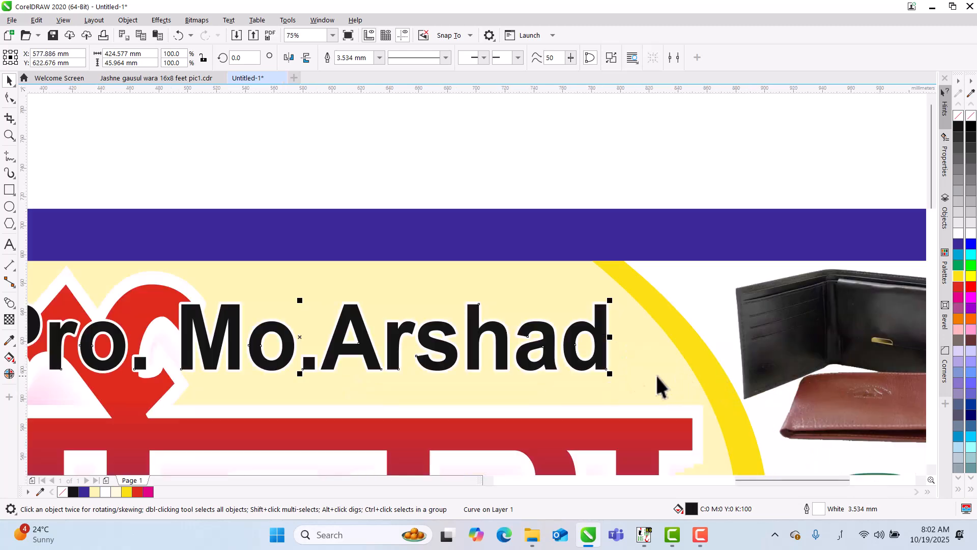
Scale the proprietor name label to about 294 by 32 mm between the heading's top flourish and the yellow curve.
{"action": "left_click_drag", "start_coordinate": [611, 374], "coordinate": [496, 420]}
{"action": "left_click_drag", "start_coordinate": [450, 335], "coordinate": [547, 338]}
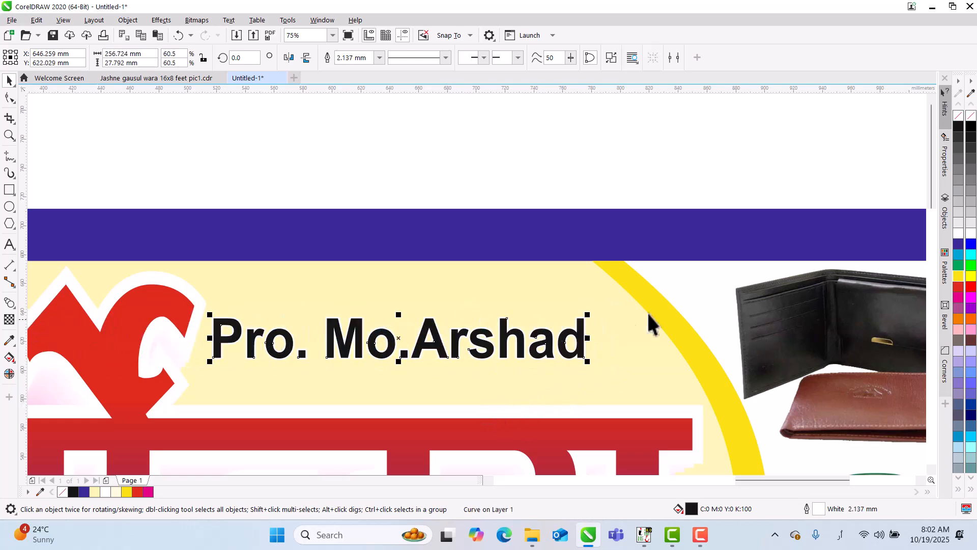
{"action": "left_click_drag", "start_coordinate": [591, 312], "coordinate": [645, 304]}
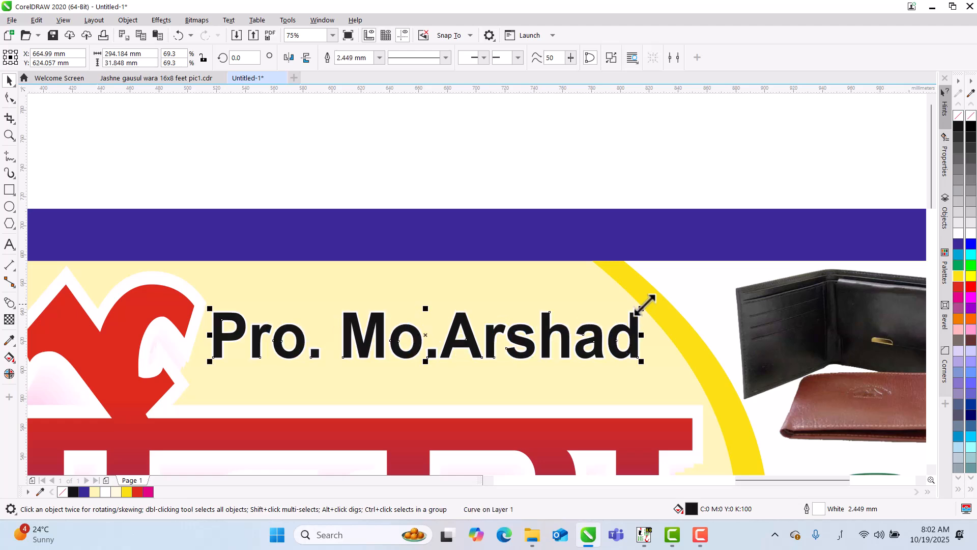
{"action": "key", "text": "F4"}
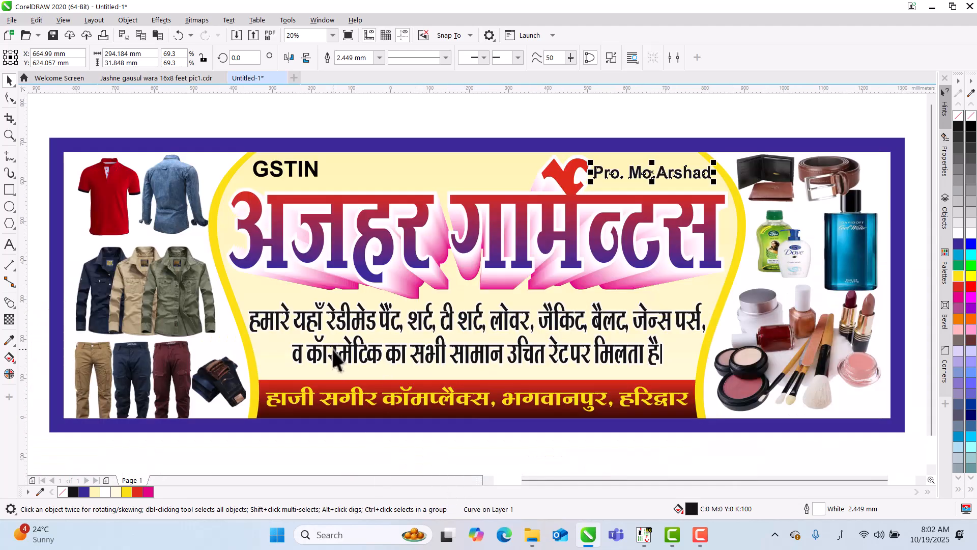
{"action": "left_click", "coordinate": [394, 119]}
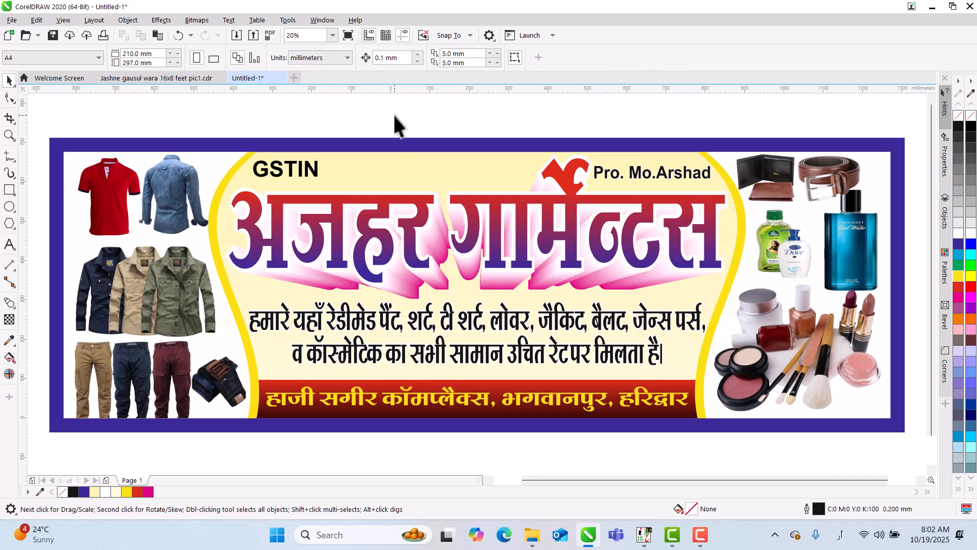